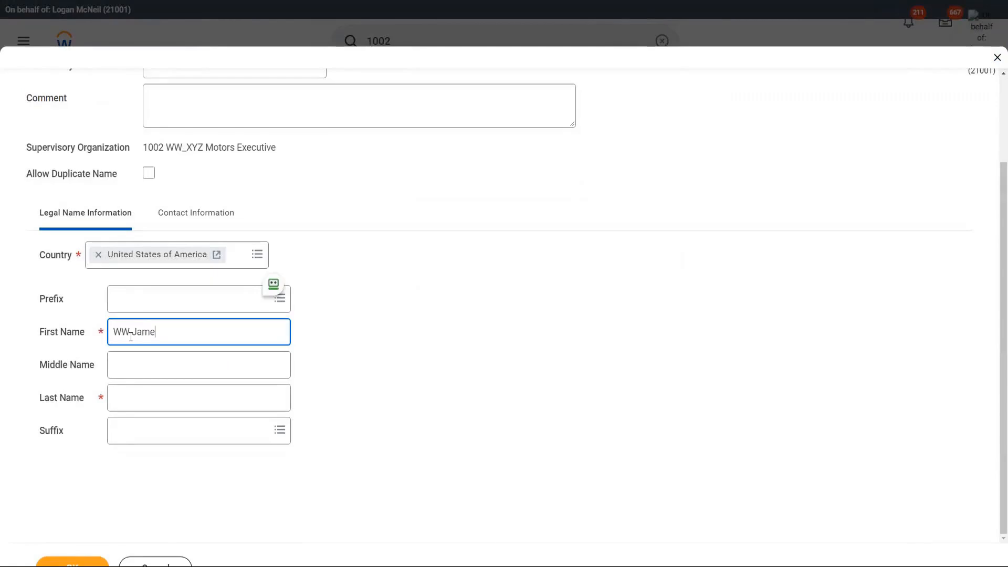
Step: Move past the first name and enter the new hire's last name
key(Tab)
key(Tab)
text(May)
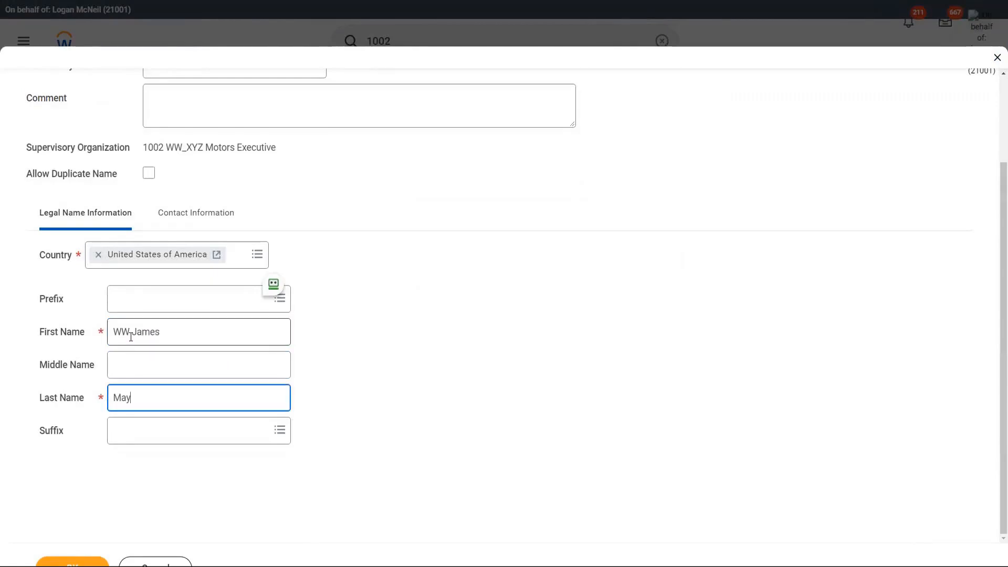
Step: Add the new hire's email address as a Work email and save the pre-hire details
click(202, 223)
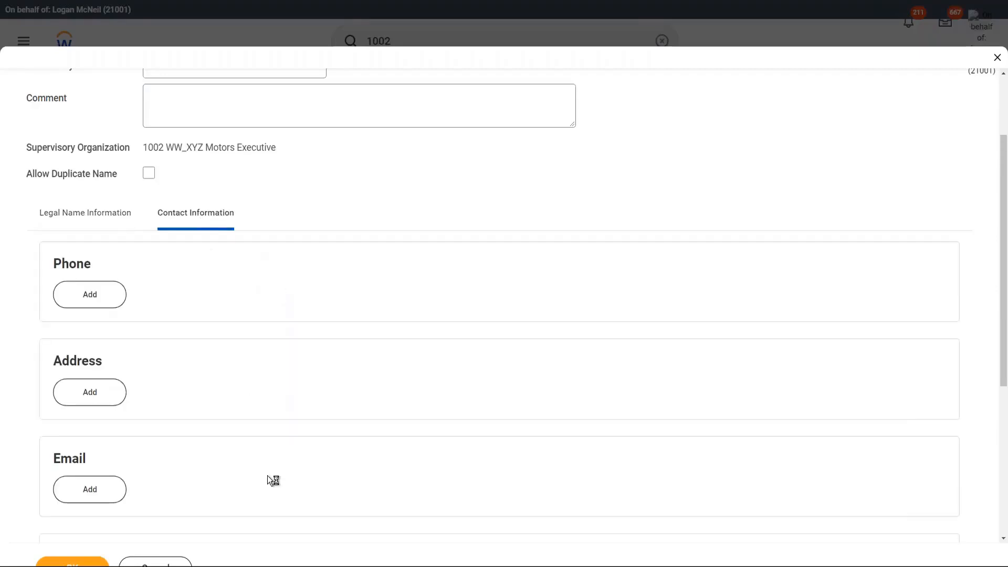
click(107, 482)
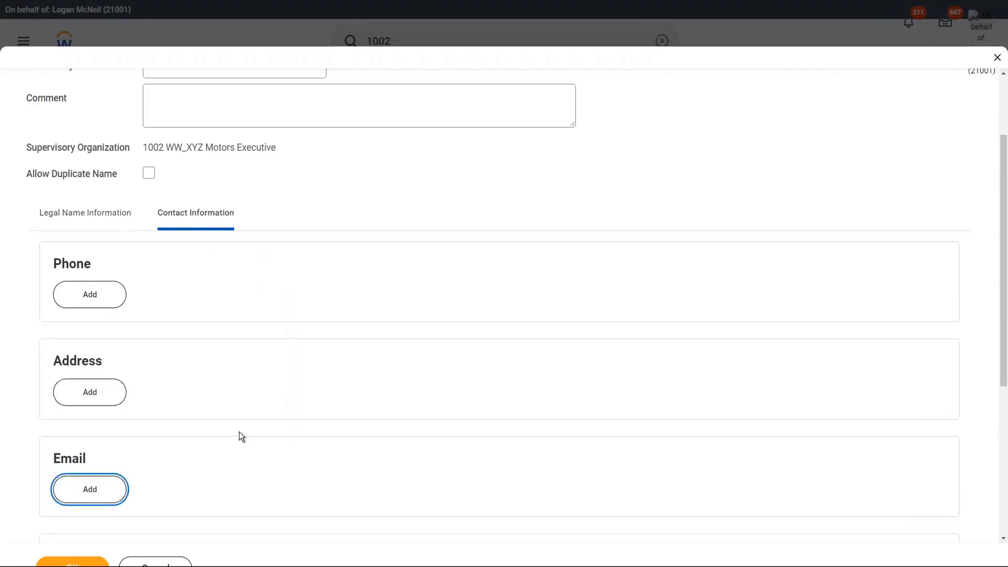
scroll(243, 386, down, 1)
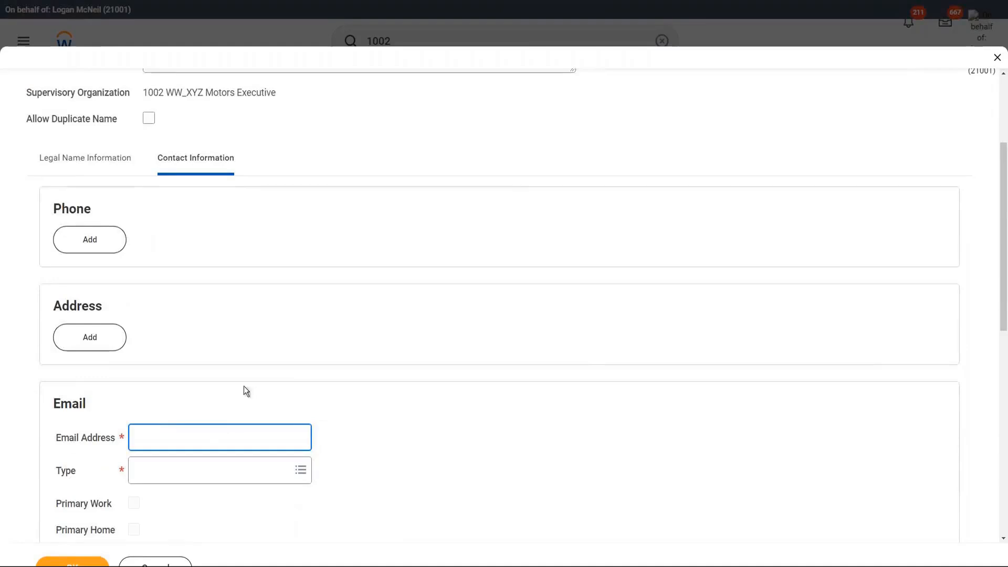
text(wwjmay@test.com)
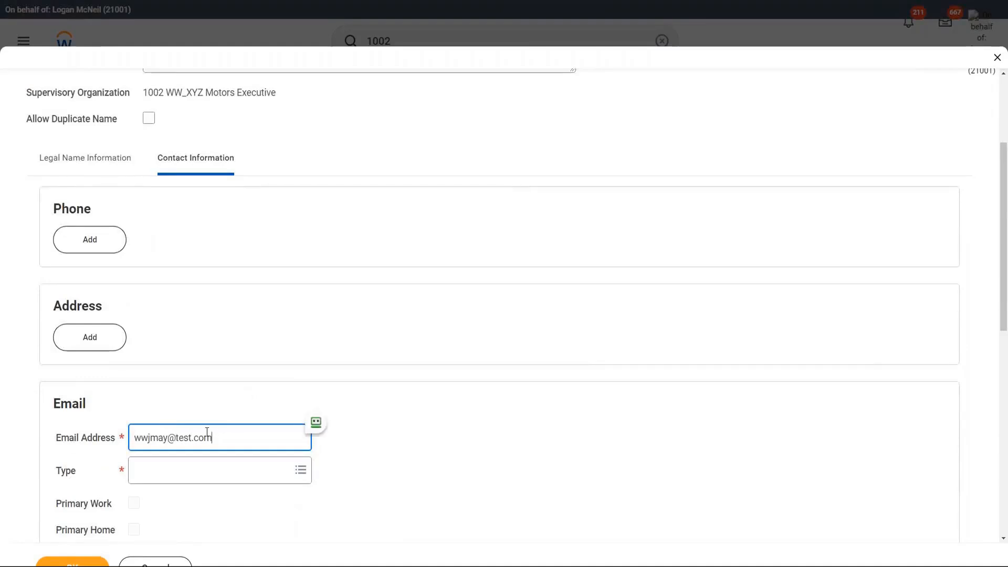
scroll(183, 361, down, 1)
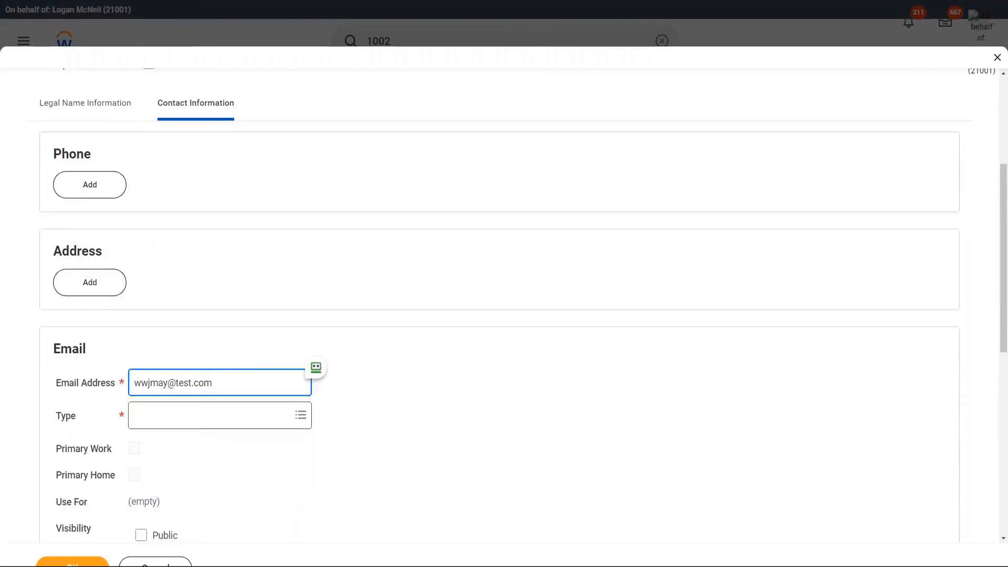
click(181, 416)
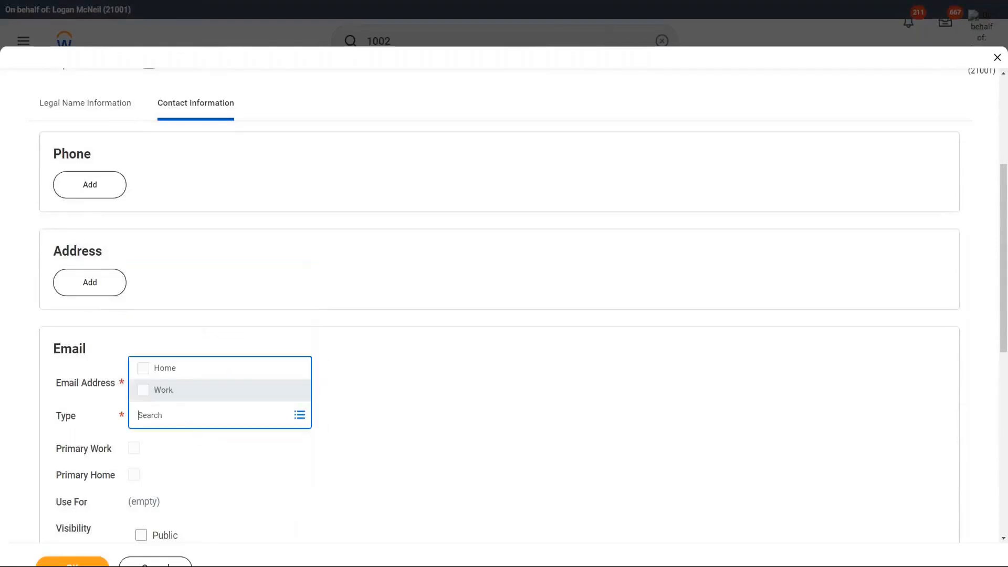
click(179, 392)
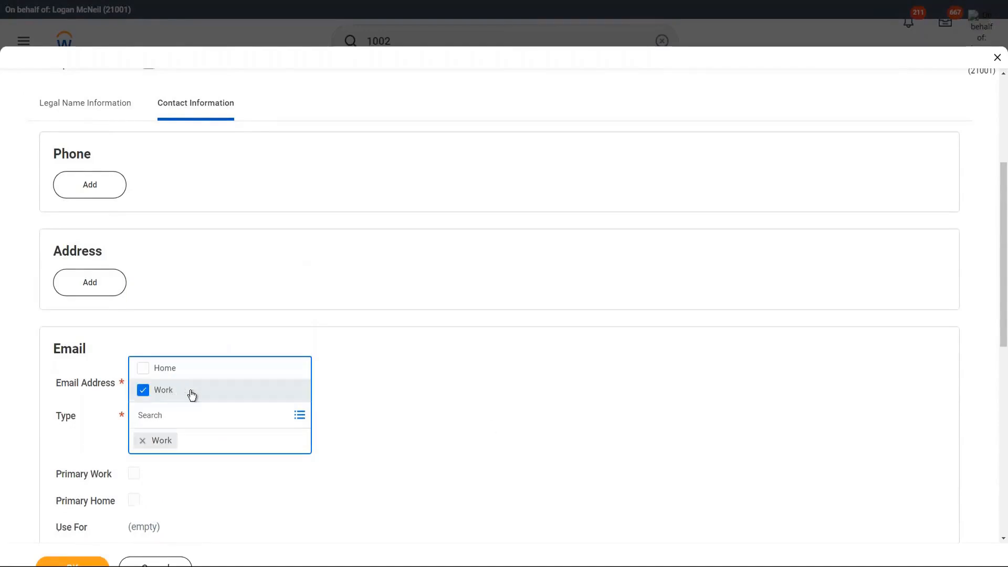
click(462, 402)
scroll(262, 473, down, 3)
click(80, 555)
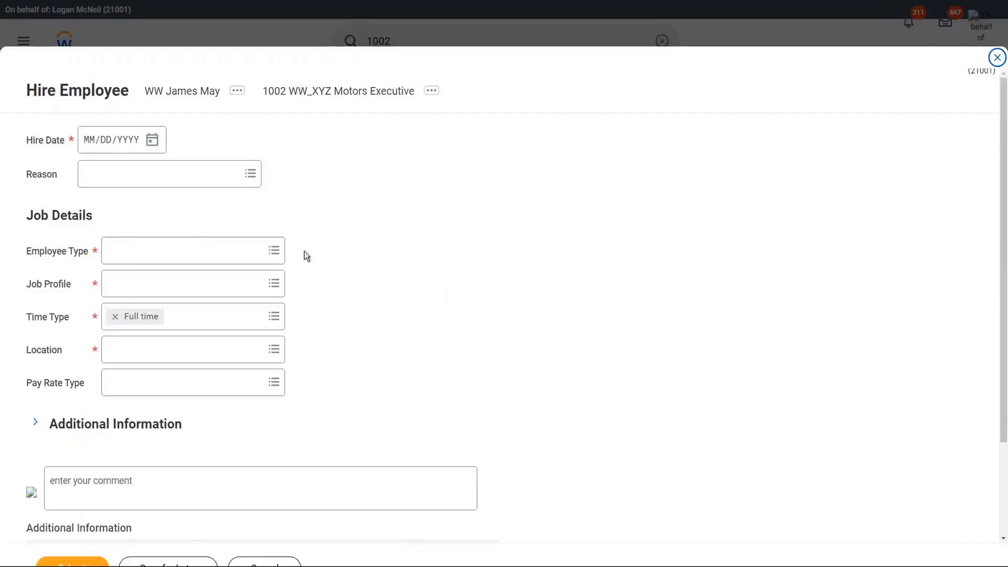
Step: Set the hire date to 03/27/2022 and the reason to New Hire > New Position
click(153, 144)
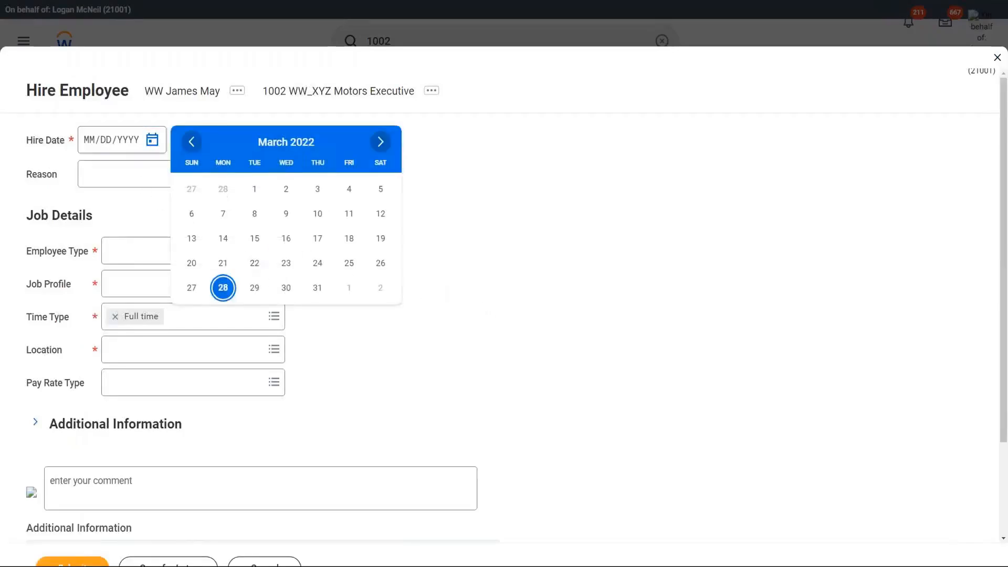
click(190, 288)
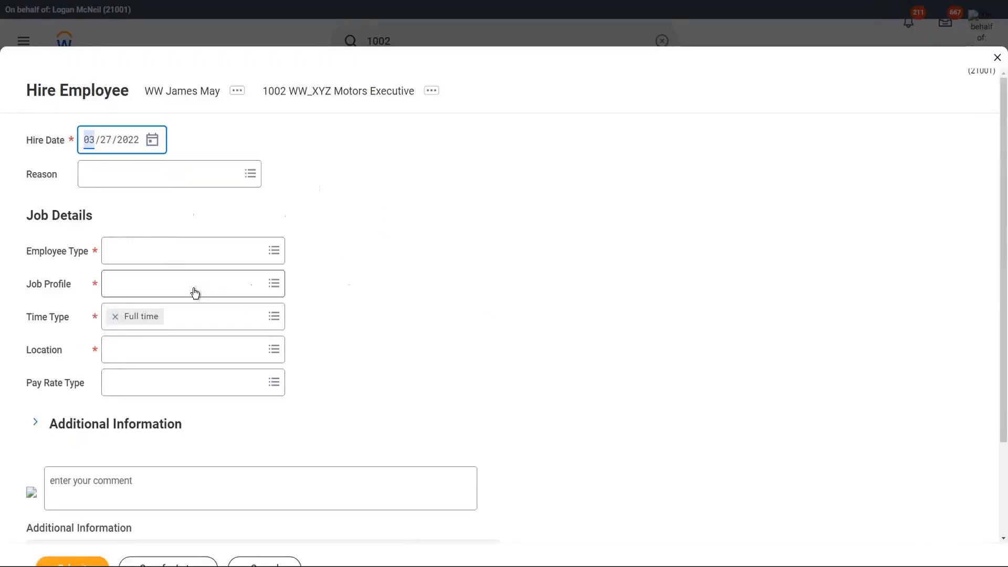
click(156, 177)
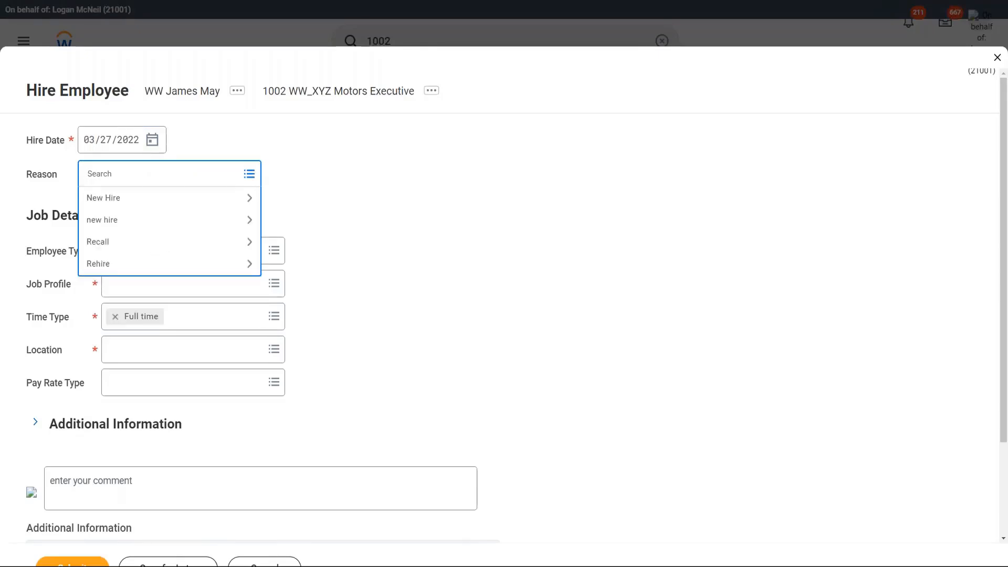
click(147, 199)
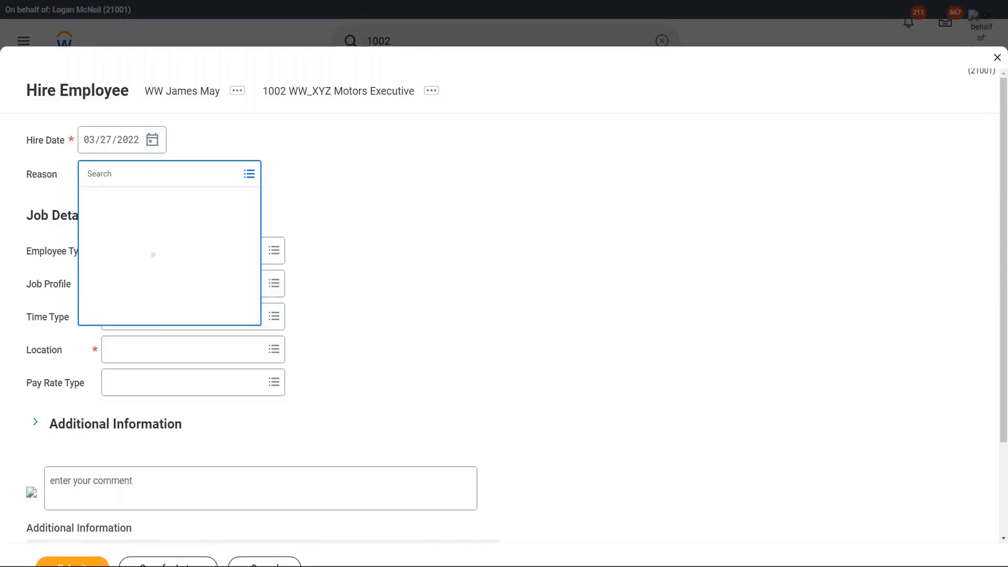
click(193, 273)
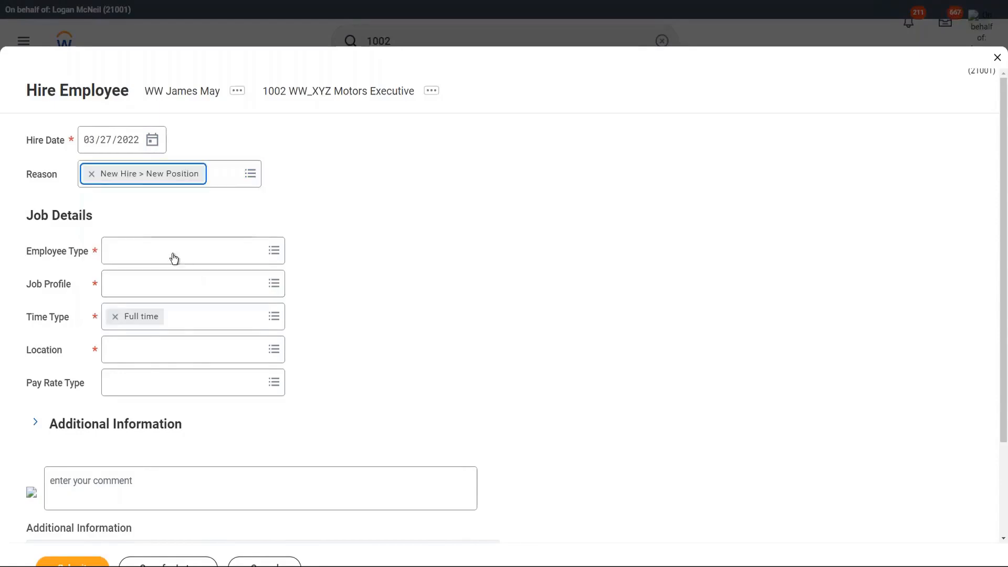
Step: Choose Regular employee type, WW_EVP Sales job profile and New York location, then submit the hire
click(160, 254)
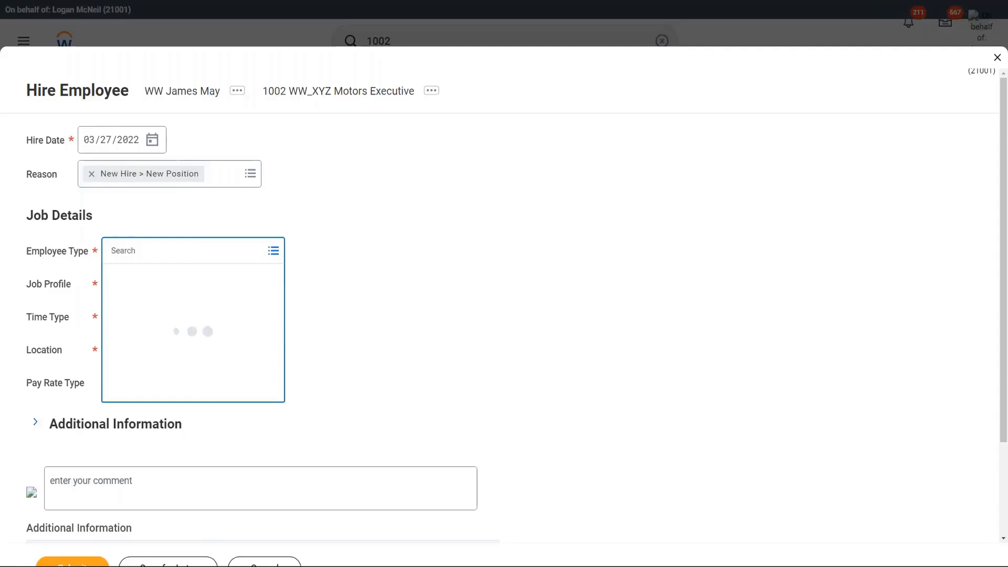
text(reg)
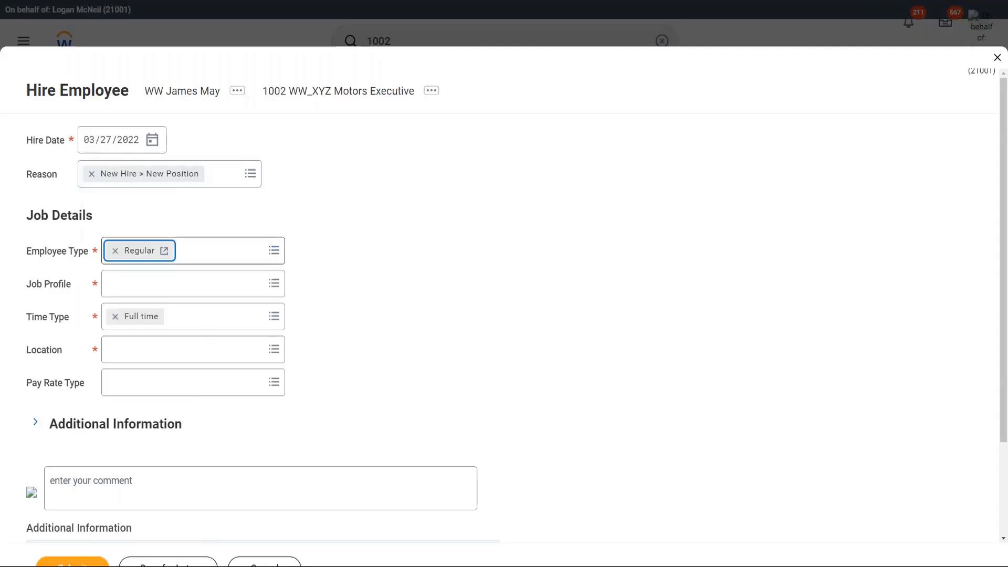
click(163, 290)
text(ww)
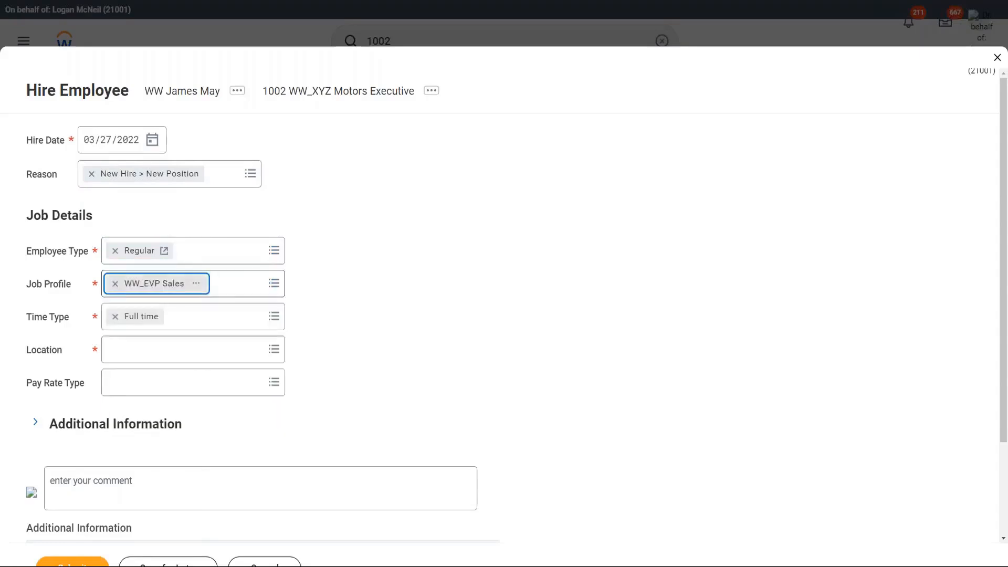
click(150, 353)
text(New)
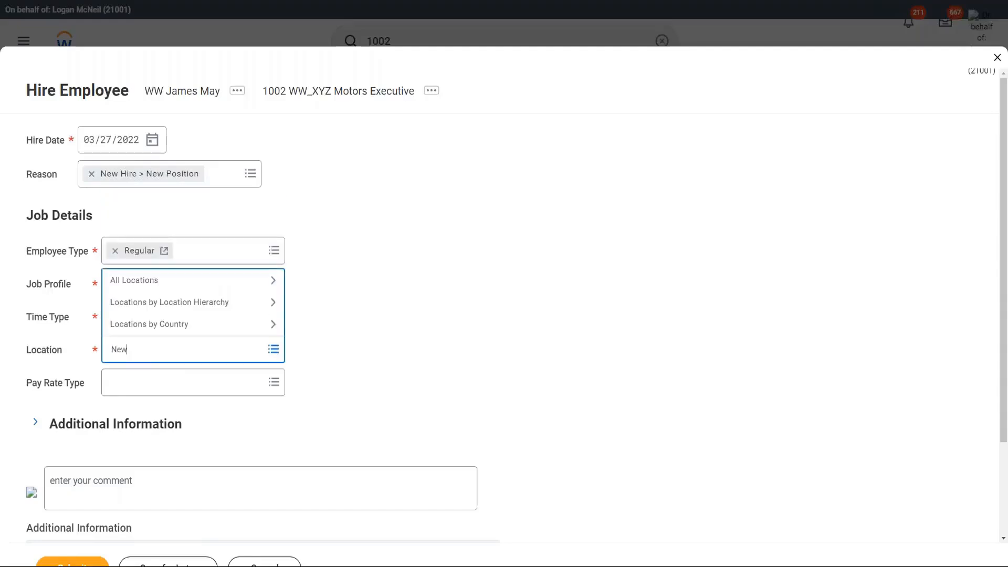
text( York)
key(Return)
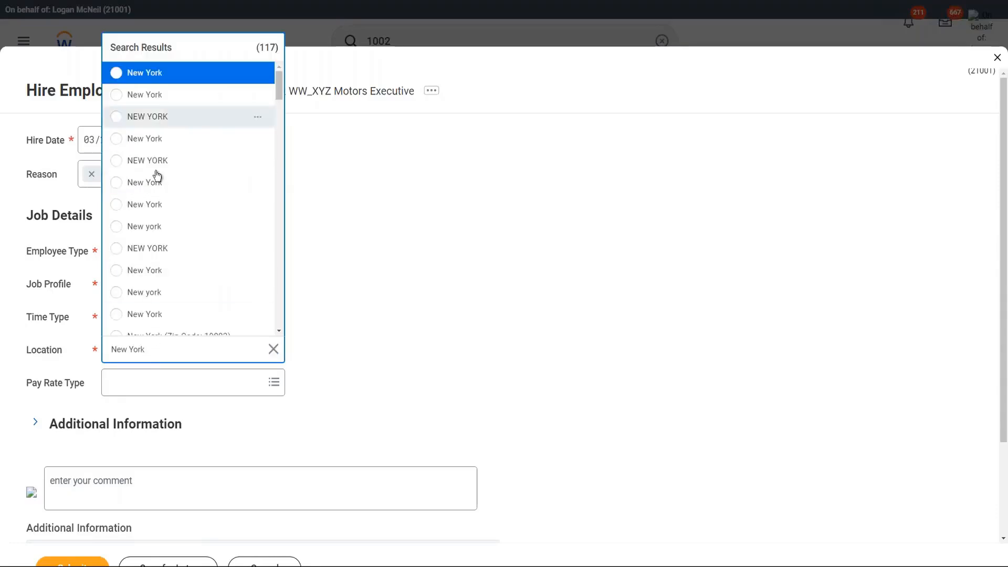
click(163, 142)
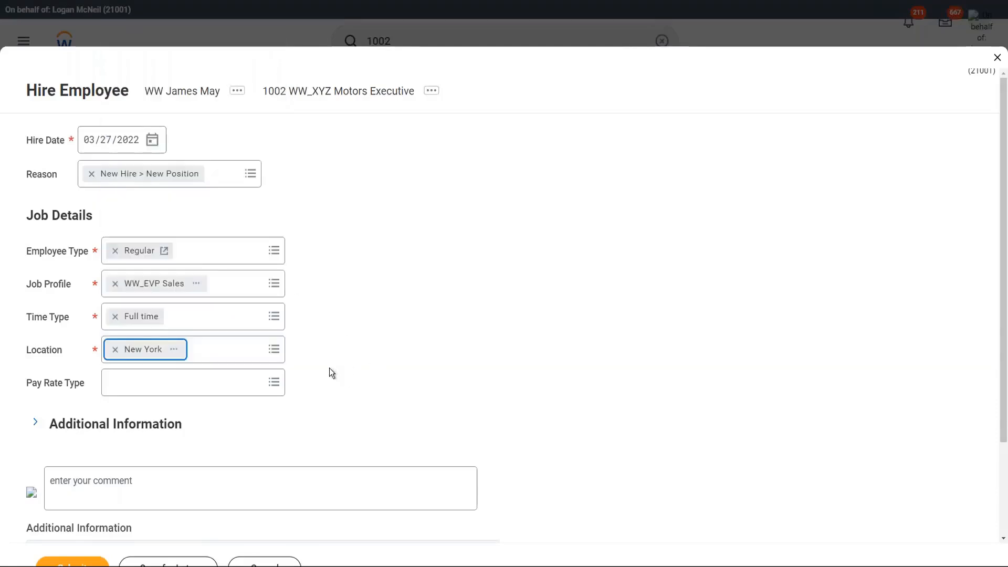
click(78, 565)
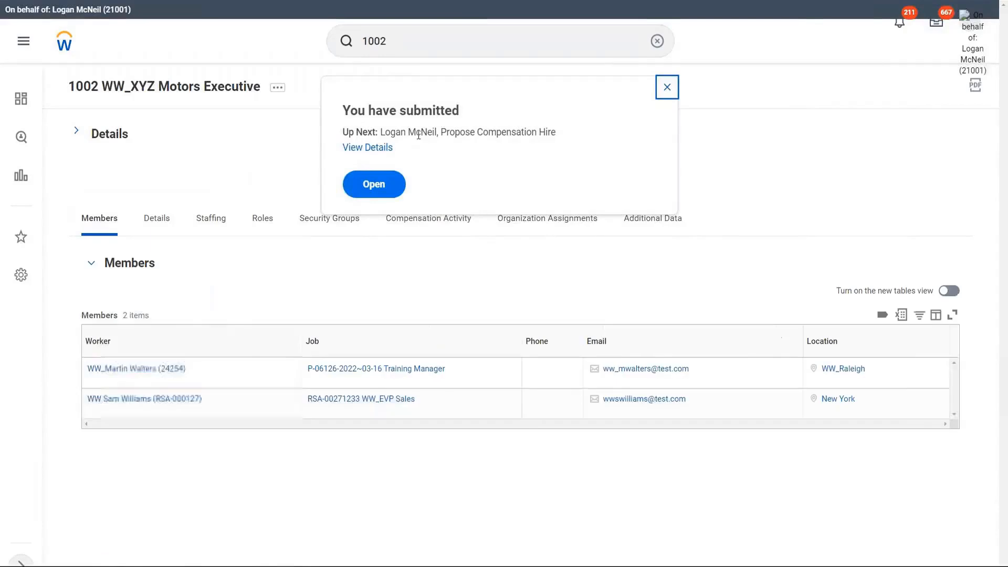
Step: Open Propose Compensation Hire, dismiss the help notice, and scroll down to the Guidelines section
click(378, 187)
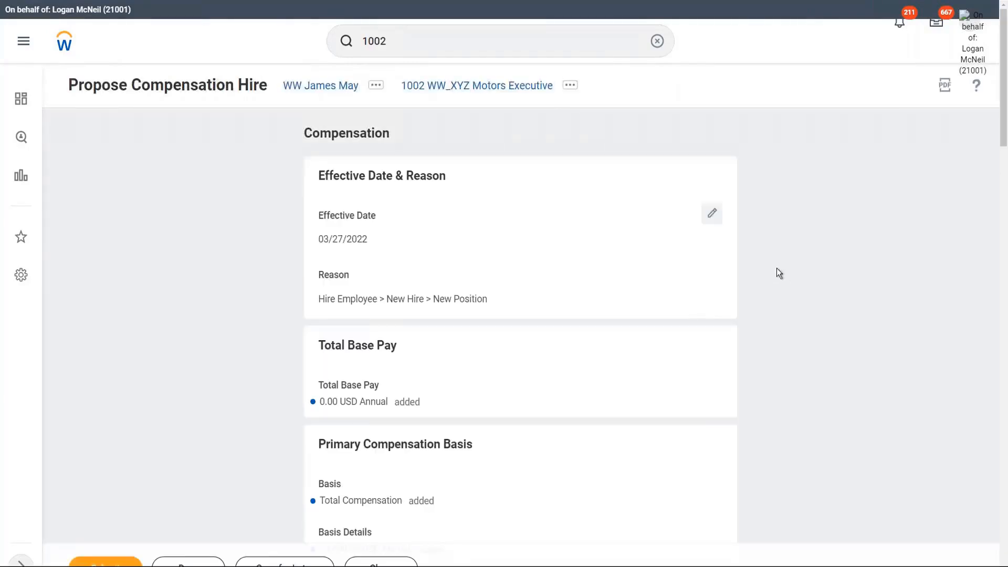
scroll(800, 269, down, 1)
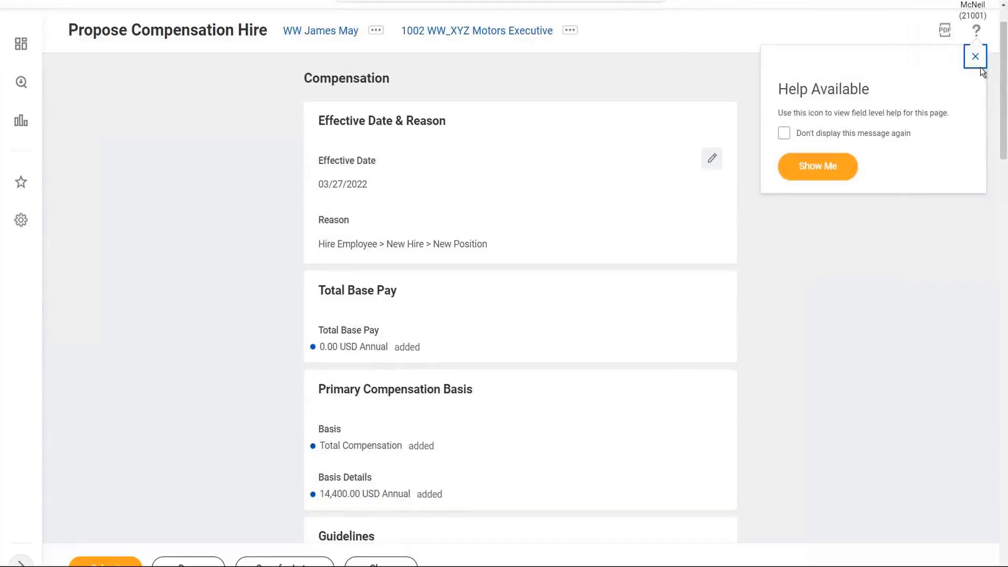
click(974, 59)
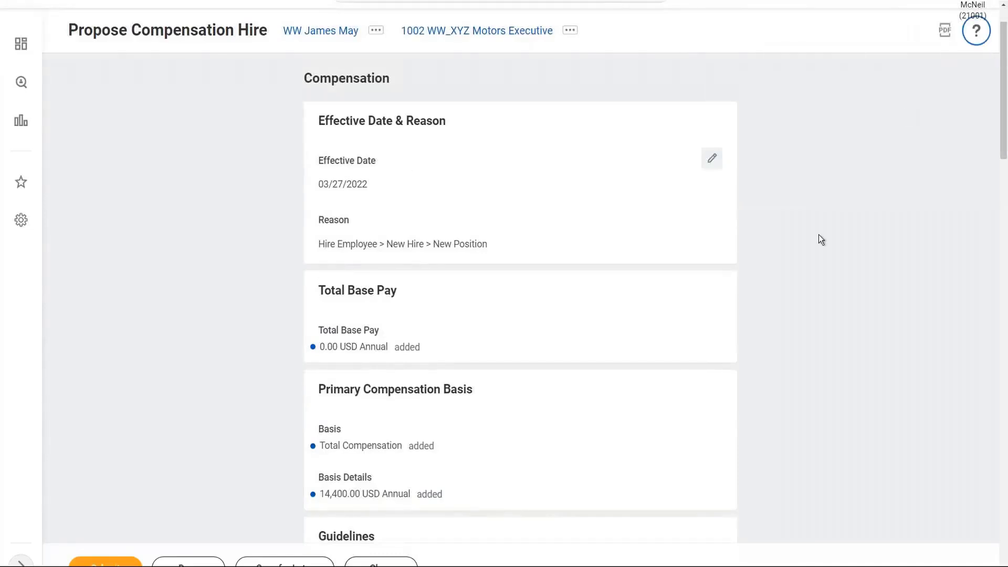
scroll(820, 237, down, 1)
scroll(819, 235, down, 2)
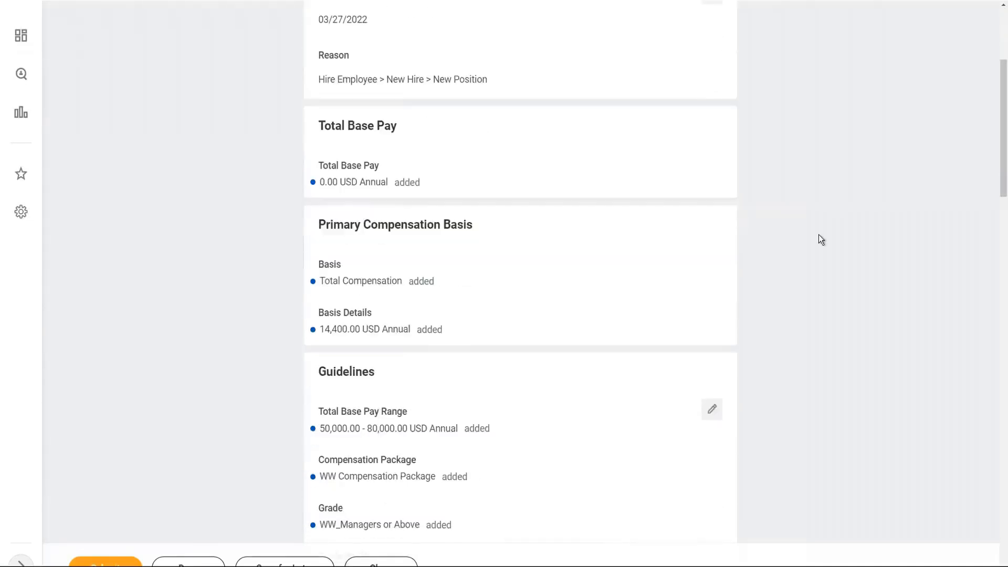
scroll(821, 239, down, 2)
scroll(811, 210, down, 1)
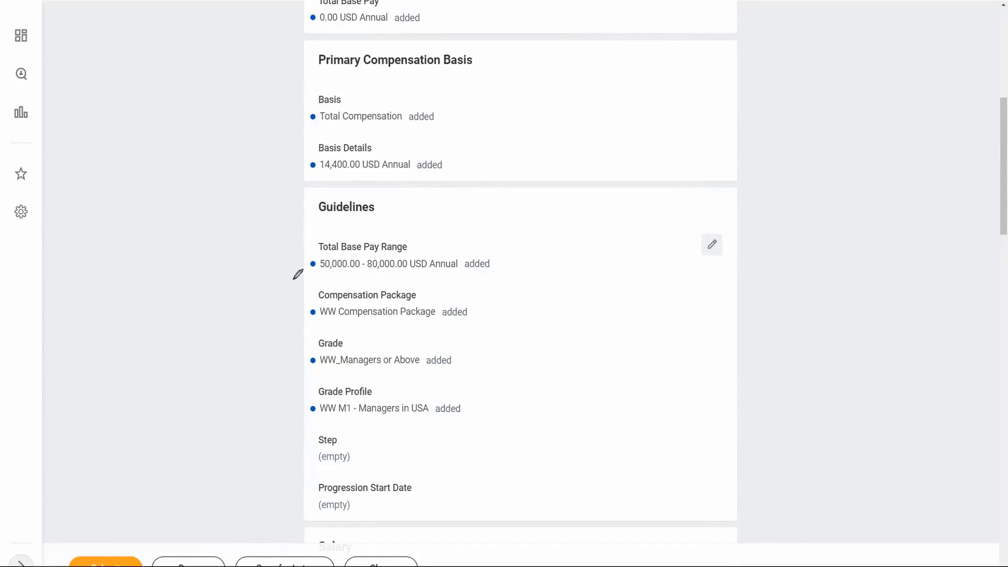
mouse_move(271, 225)
mouse_down()
mouse_move(268, 430)
mouse_move(536, 432)
mouse_move(592, 346)
mouse_move(571, 209)
mouse_move(412, 192)
mouse_move(286, 196)
mouse_move(279, 225)
mouse_up()
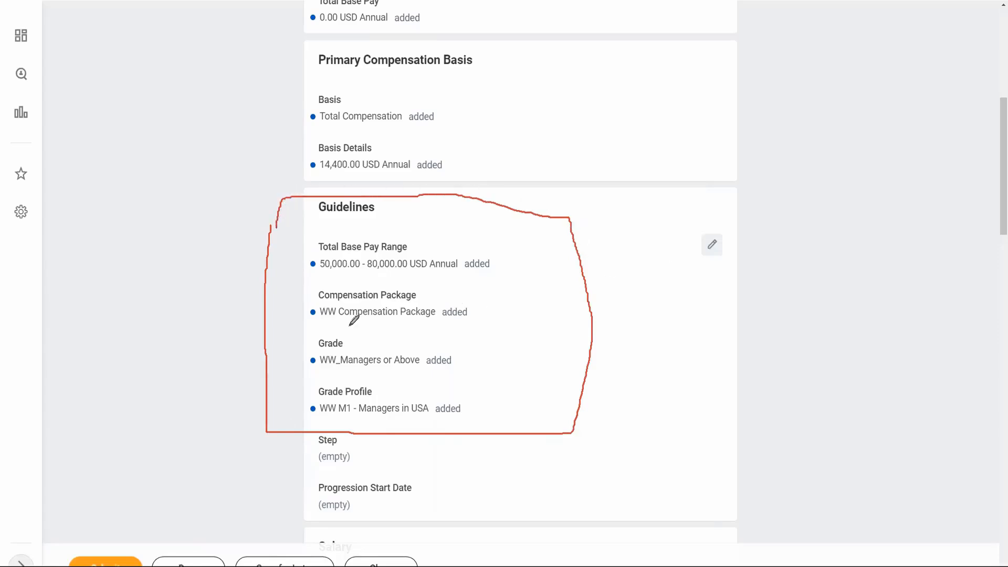
drag(306, 321, 472, 324)
mouse_move(464, 345)
mouse_down()
mouse_move(482, 346)
mouse_move(476, 413)
mouse_up()
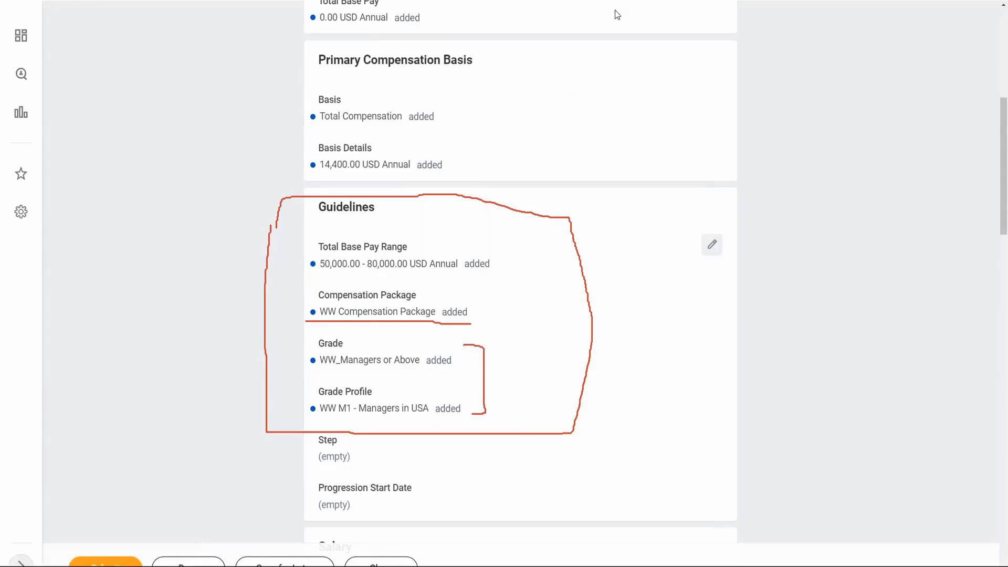
click(622, 80)
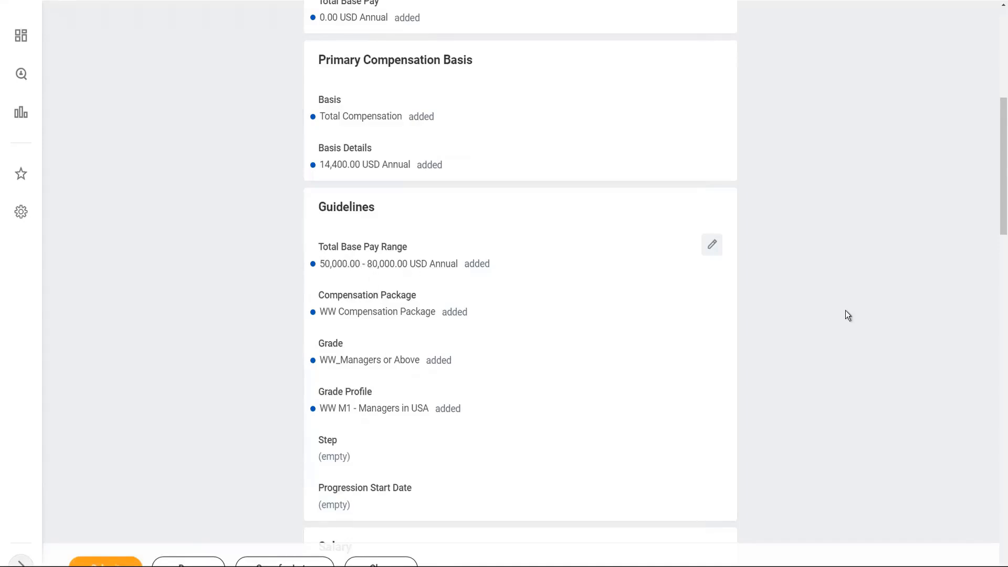
scroll(845, 315, down, 5)
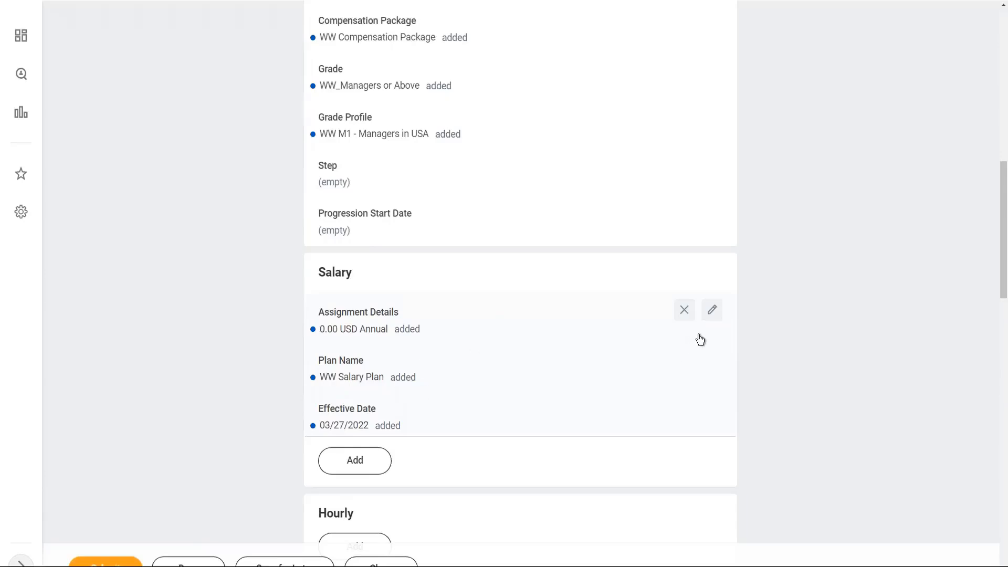
Step: Change the salary plan amount from 0.00 to 65,000 USD annual and save the entry
click(713, 312)
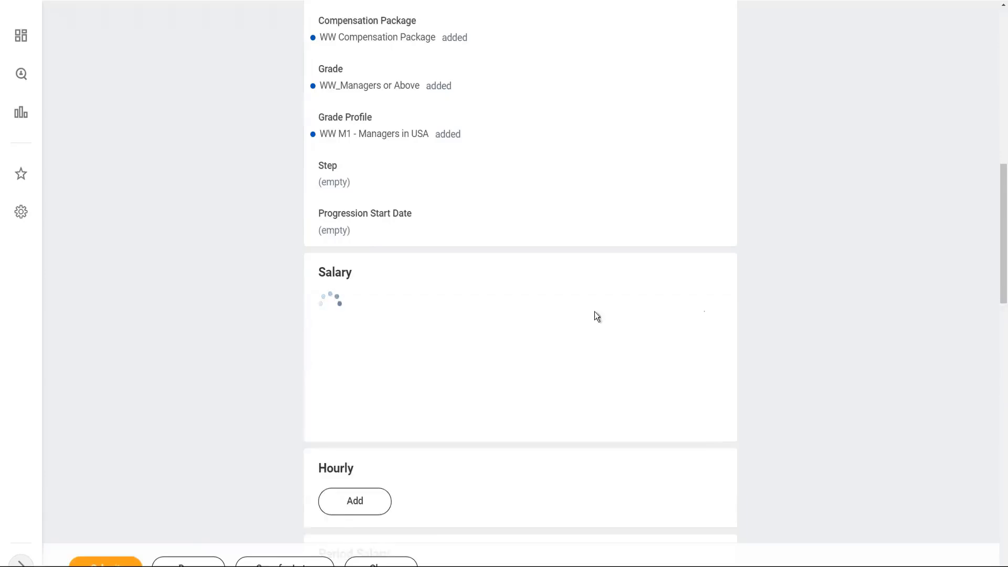
scroll(436, 372, down, 2)
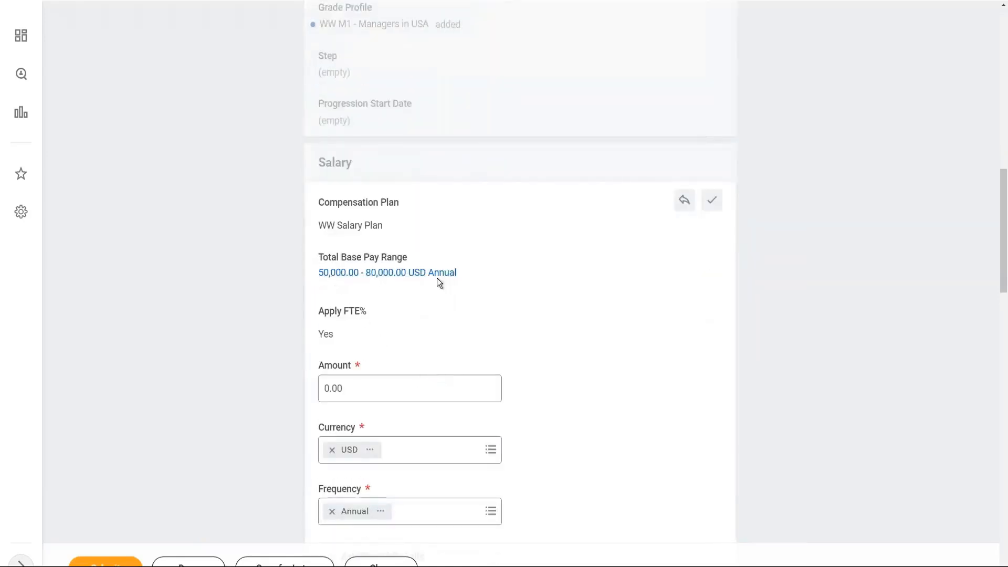
click(360, 388)
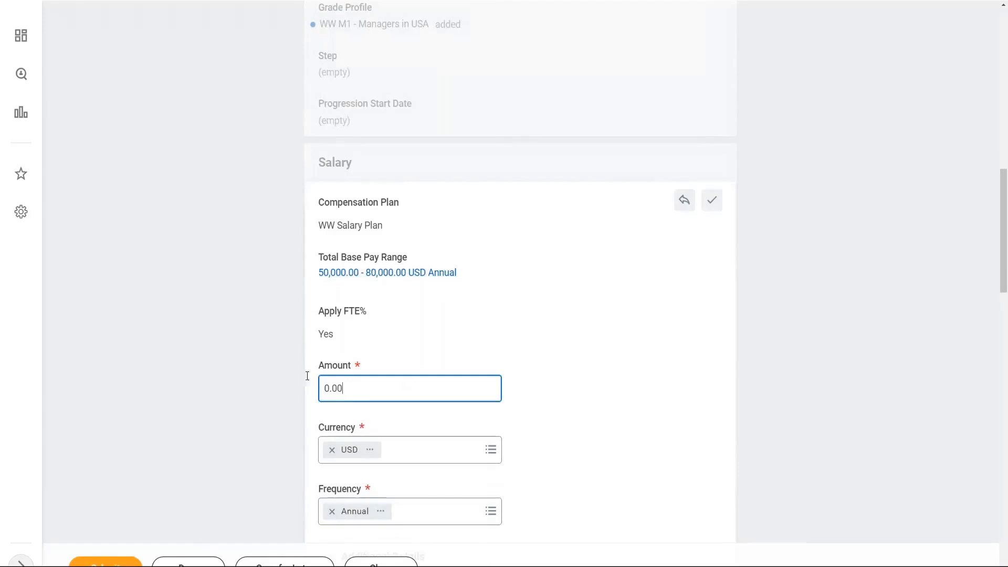
key(ctrl+a)
text(65000)
click(712, 199)
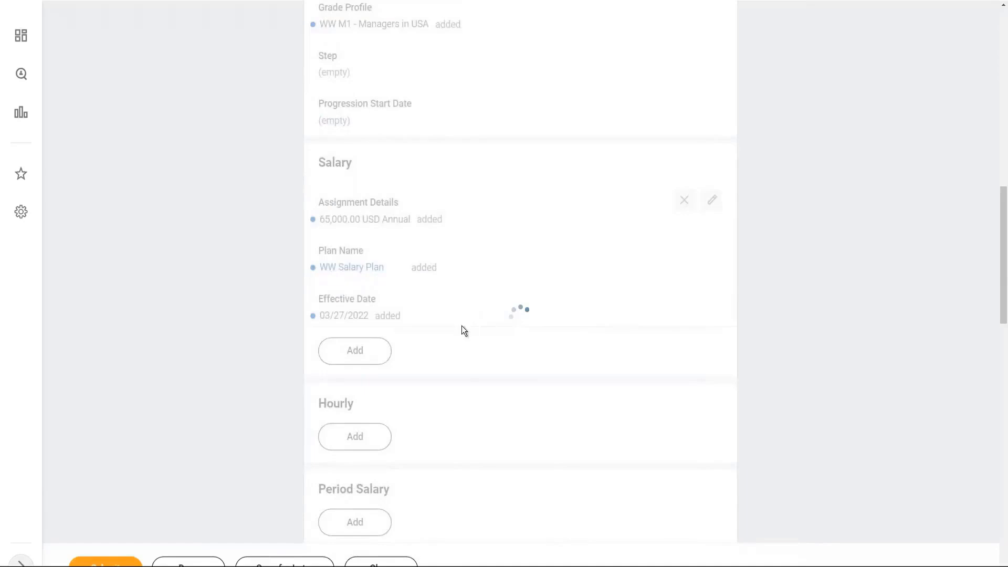
scroll(773, 284, down, 4)
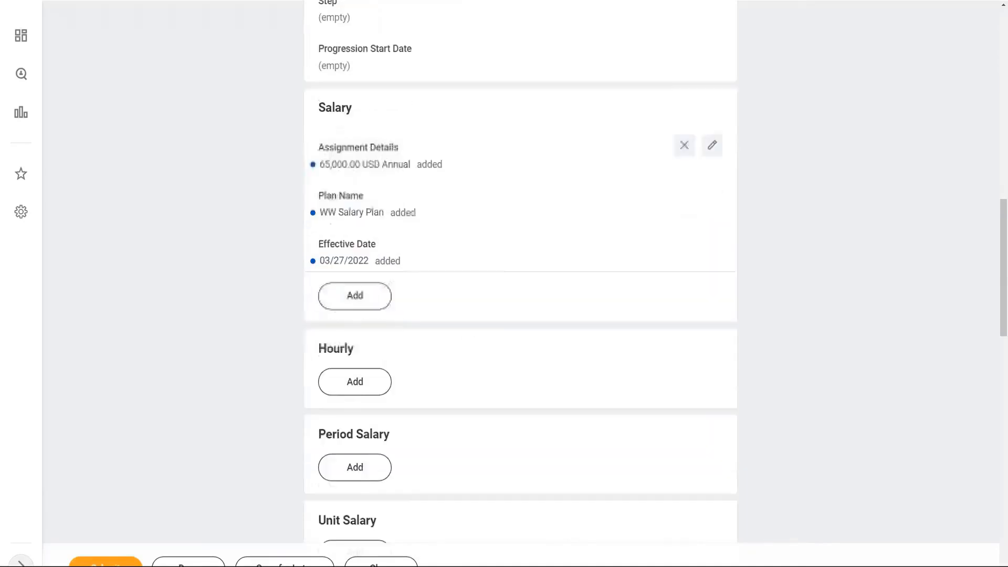
scroll(467, 462, down, 3)
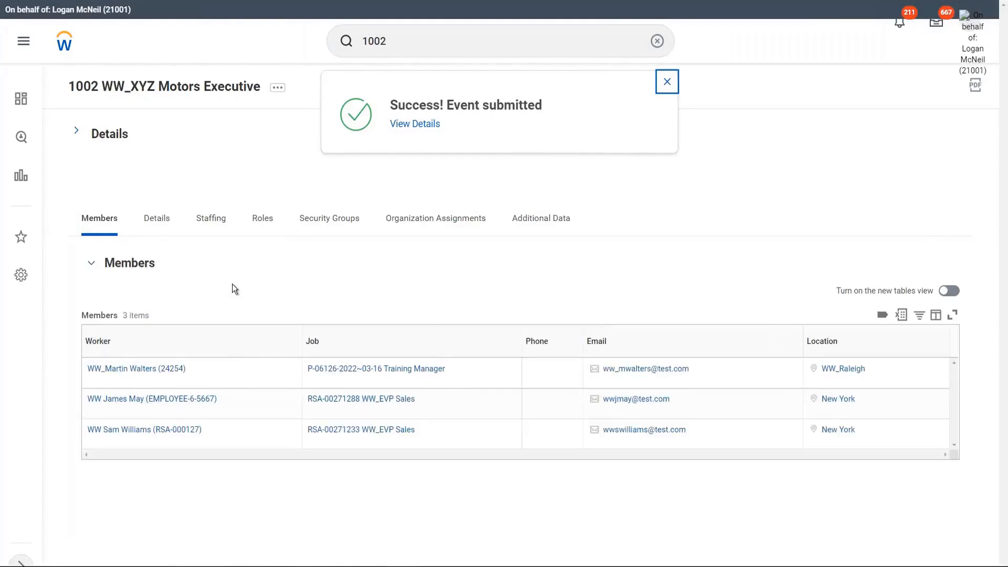
Step: Dismiss the Success confirmation and bring up the related actions for 1002 WW_XYZ Motors Executive
click(667, 81)
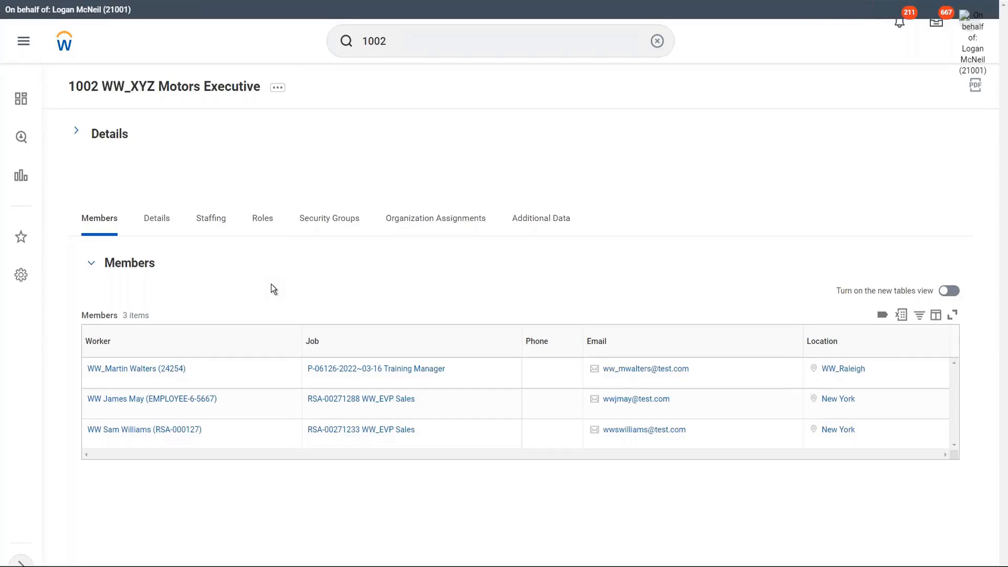
click(278, 88)
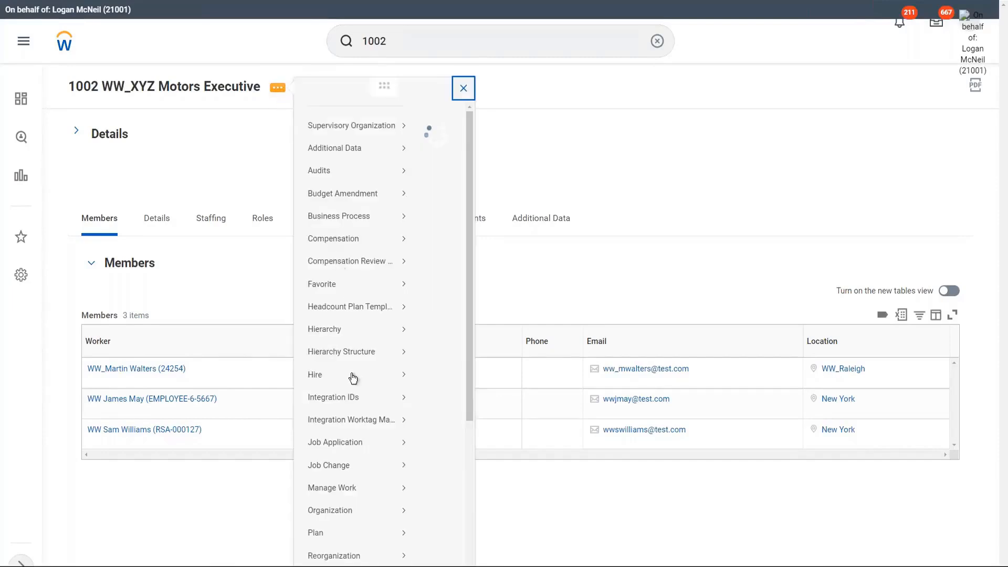
Step: Start Hire Employee from the organization's Hire actions, choosing Create a New Pre-Hire
mouse_move(322, 389)
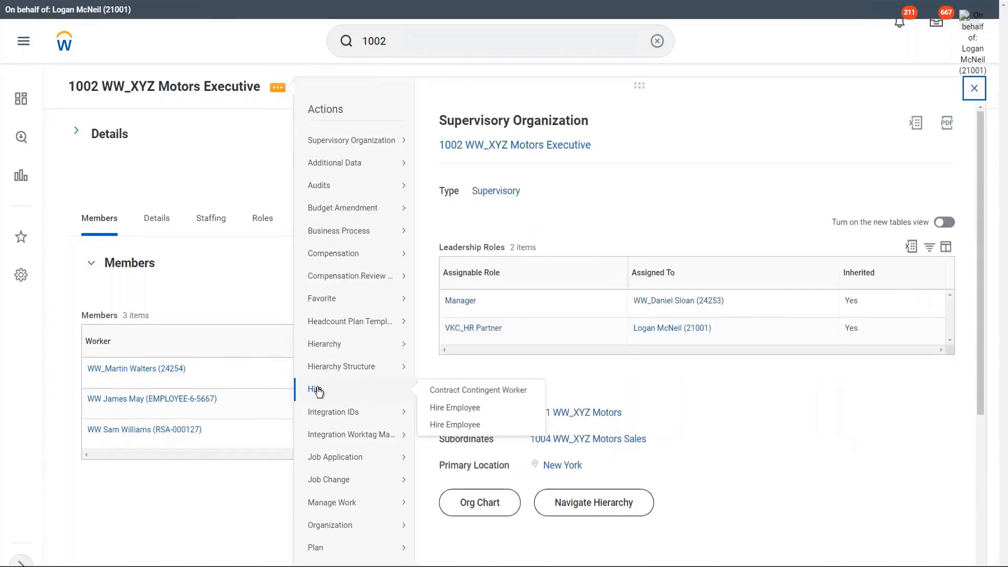
click(465, 409)
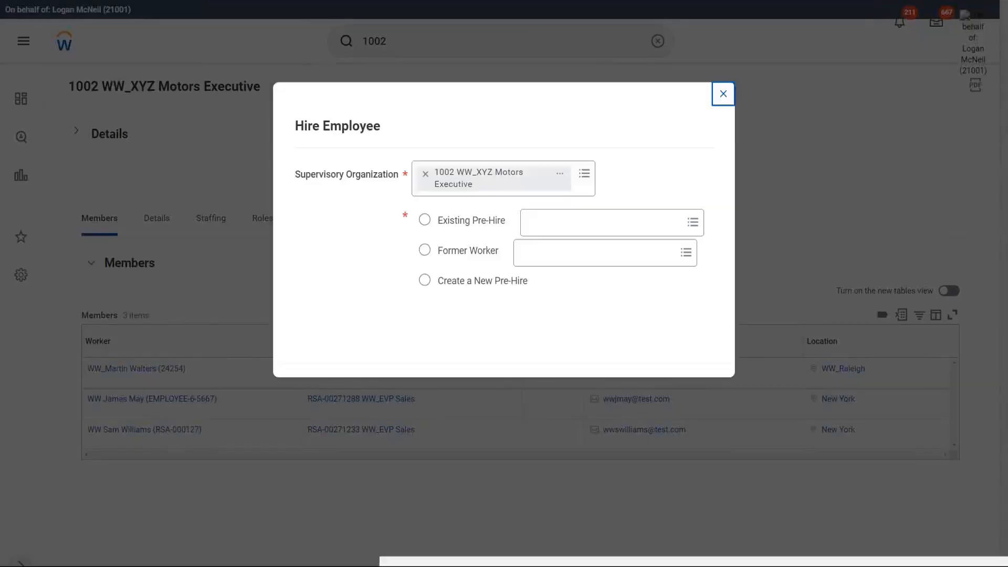
click(425, 283)
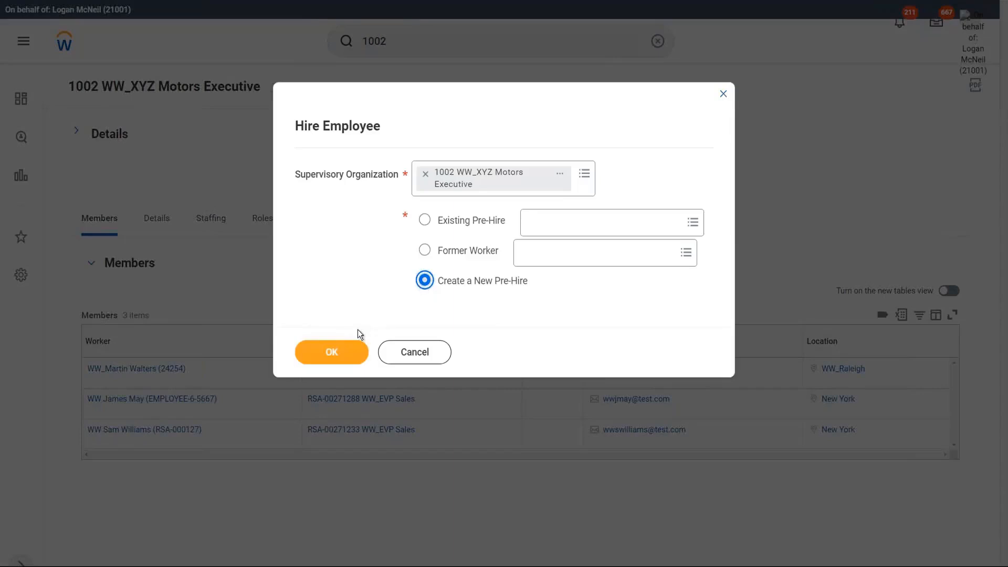
click(330, 350)
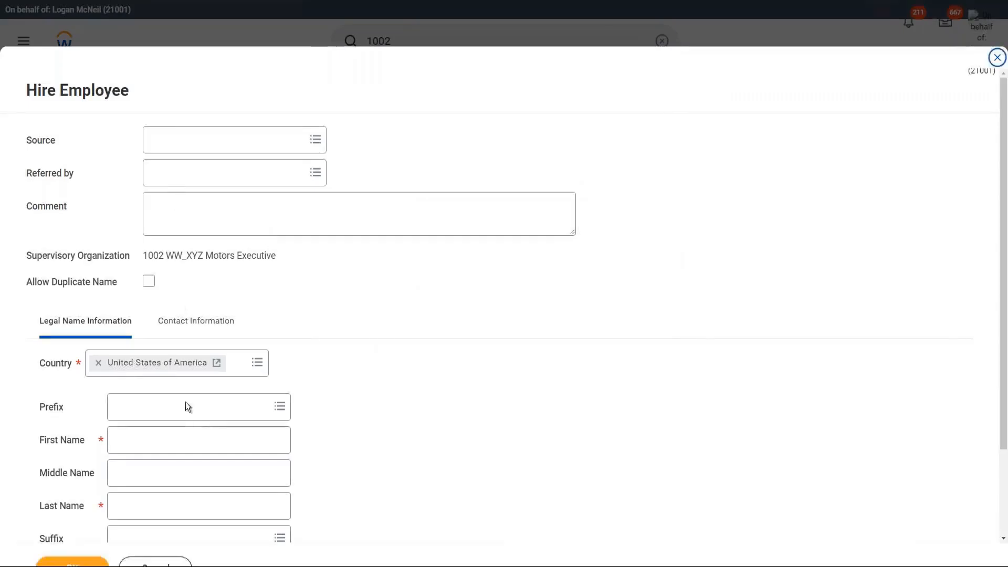
Step: Change the legal-name country from United States of America to United Kingdom
click(98, 362)
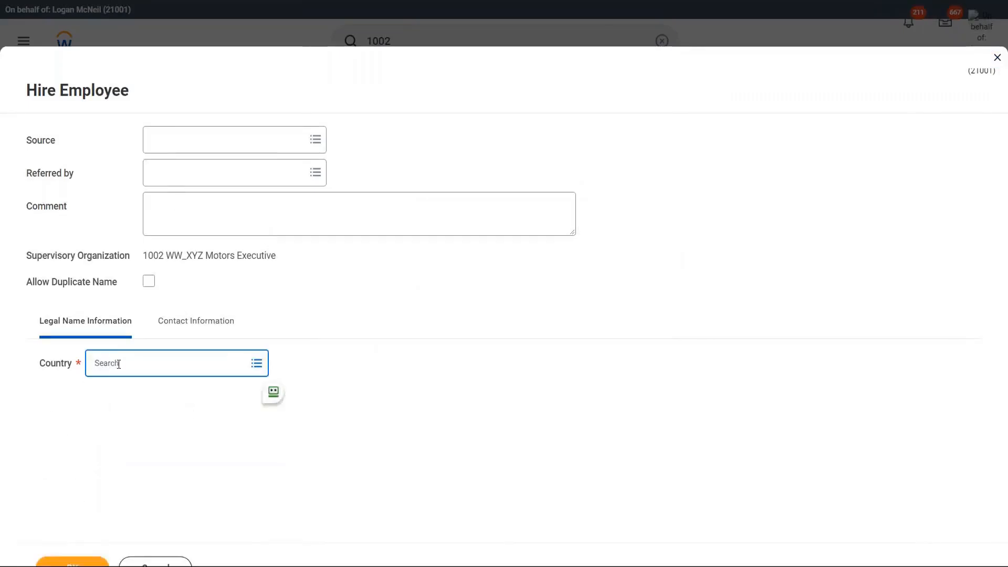
text(united kingdom)
key(Return)
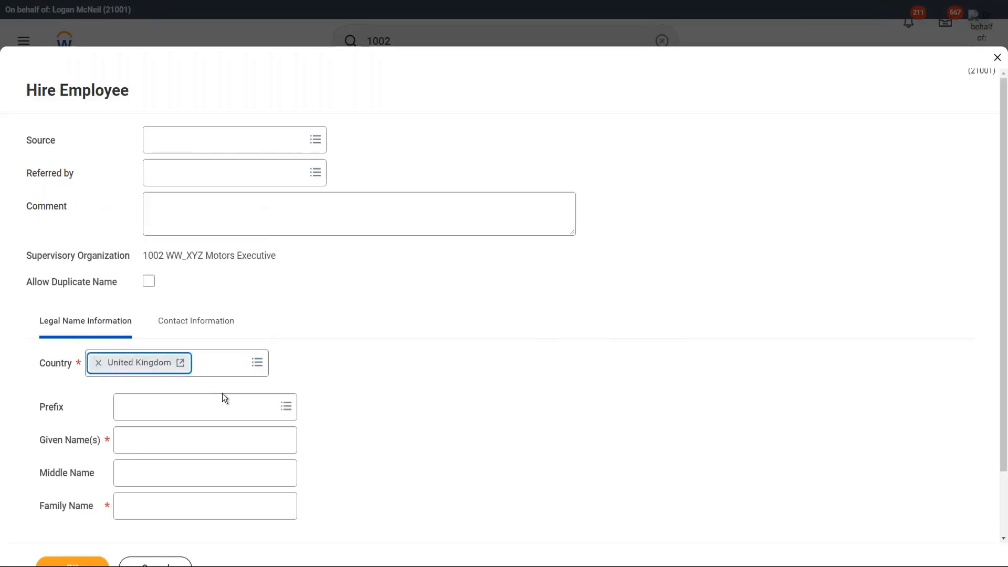
scroll(210, 399, down, 2)
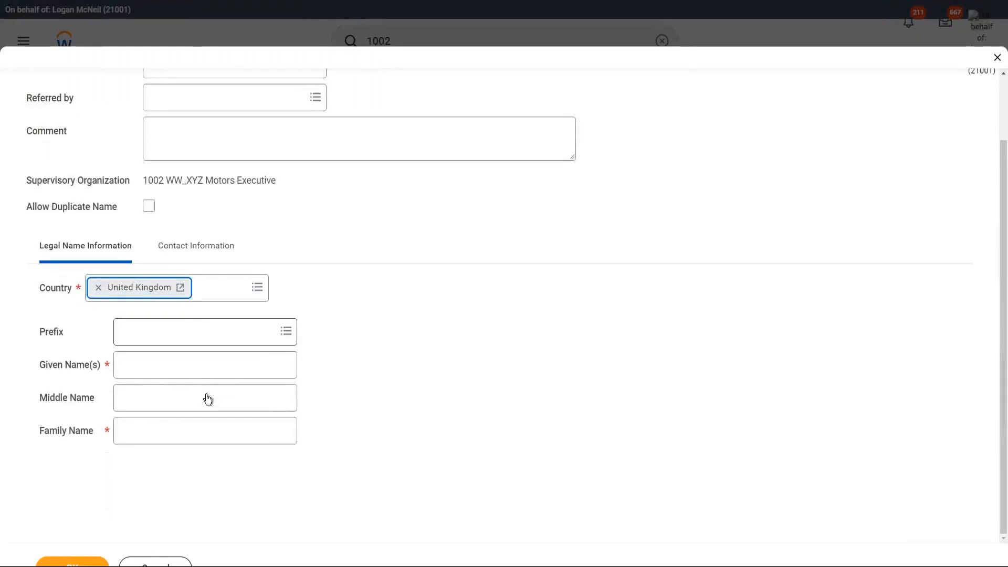
Step: Enter the new hire's given name with a 'ww' prefix and their family name
click(158, 369)
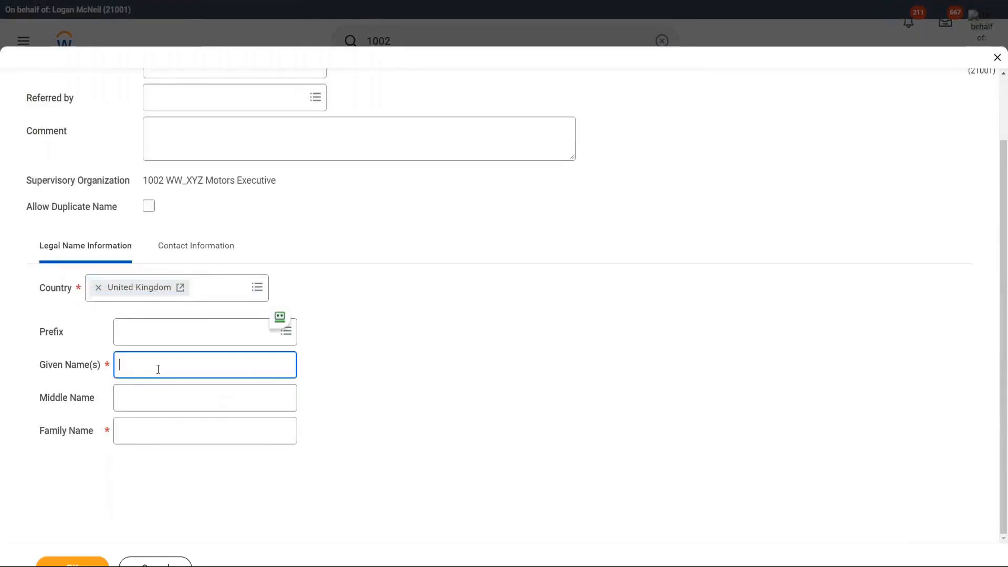
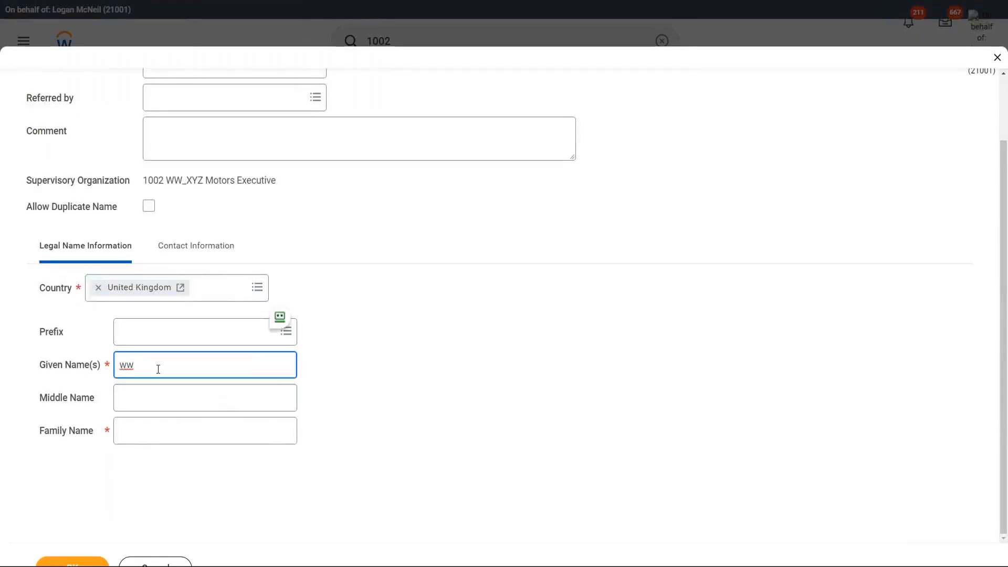
key(Tab)
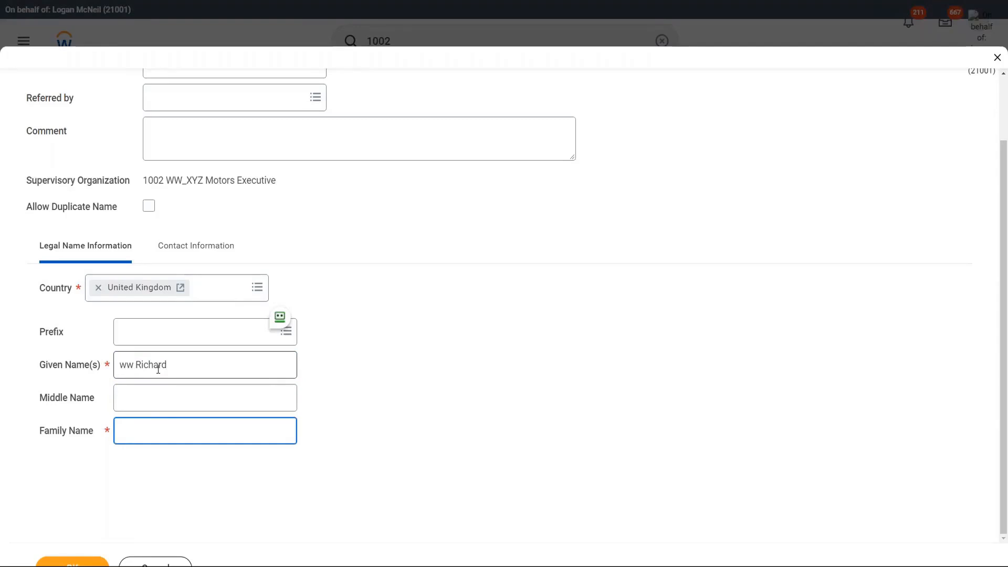
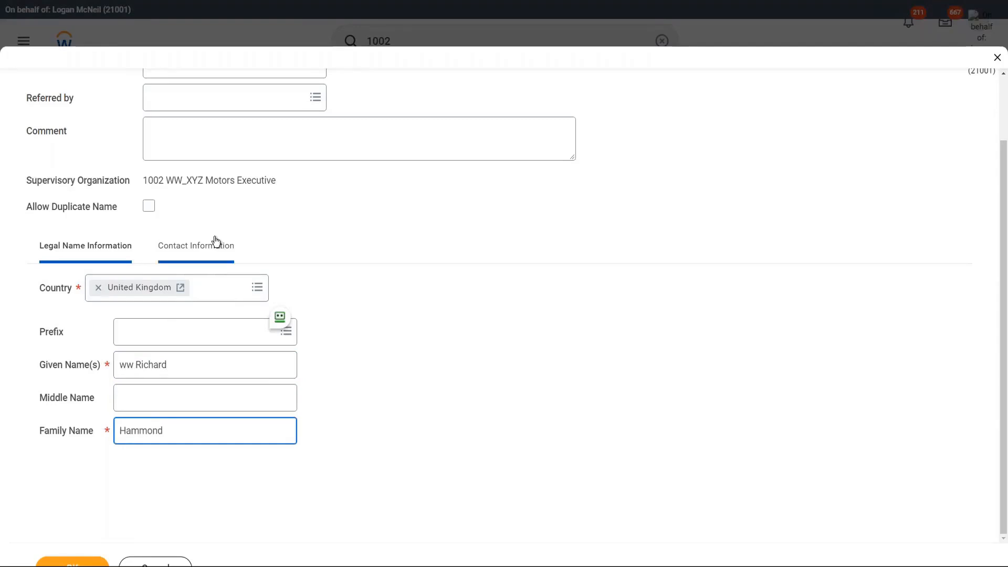
click(181, 251)
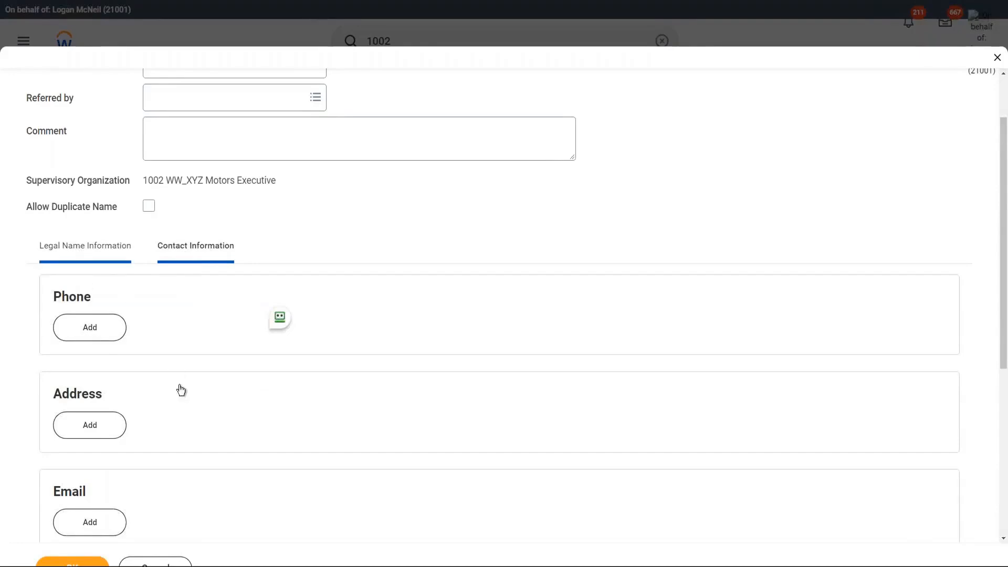
Step: Correct the given-name prefix from lowercase 'ww' to uppercase 'WW'
click(133, 364)
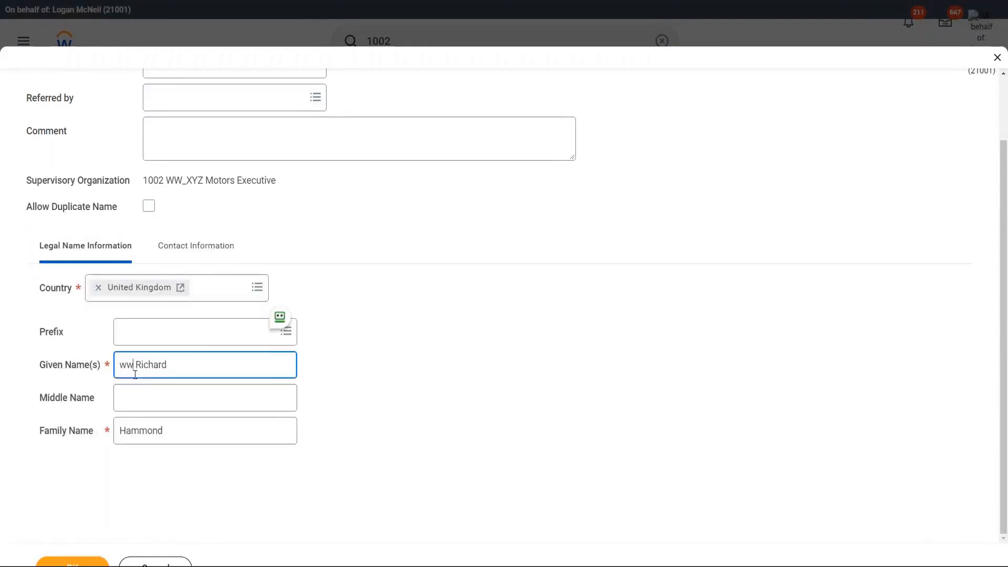
key(BackSpace)
key(BackSpace)
text(WW)
Step: Add the hire's email address with Type Work and submit the pre-hire details
click(200, 256)
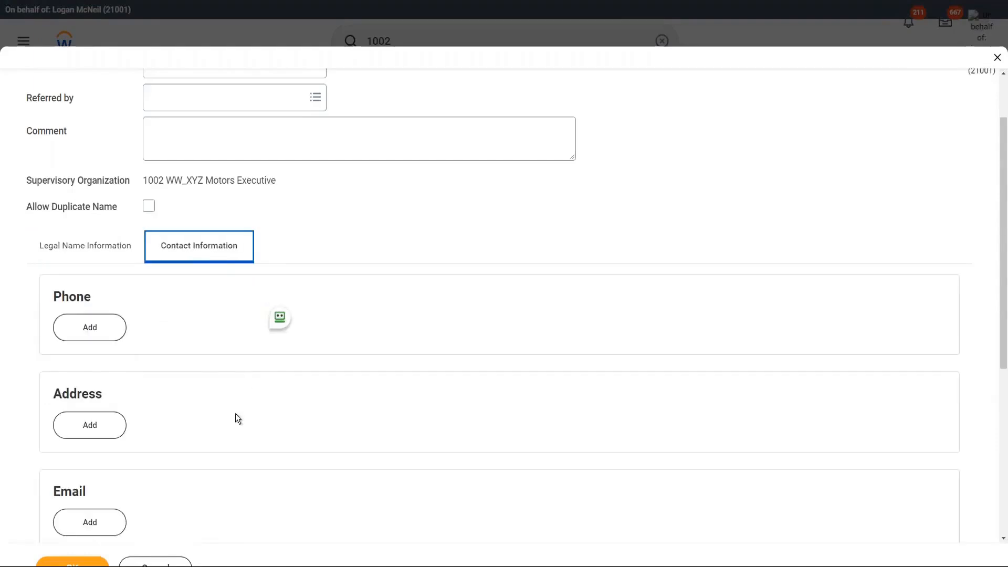
scroll(132, 508, down, 1)
click(101, 472)
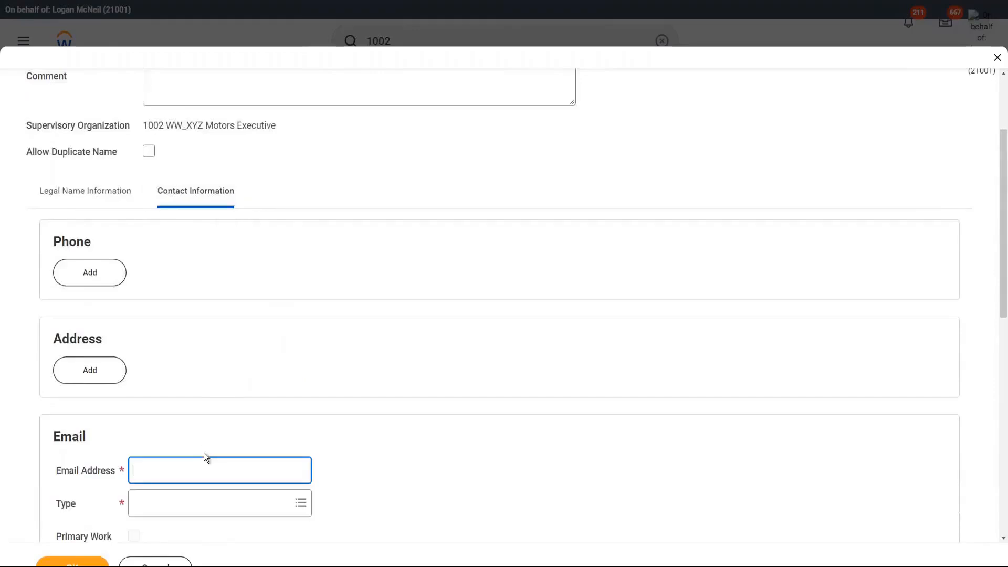
scroll(204, 455, down, 1)
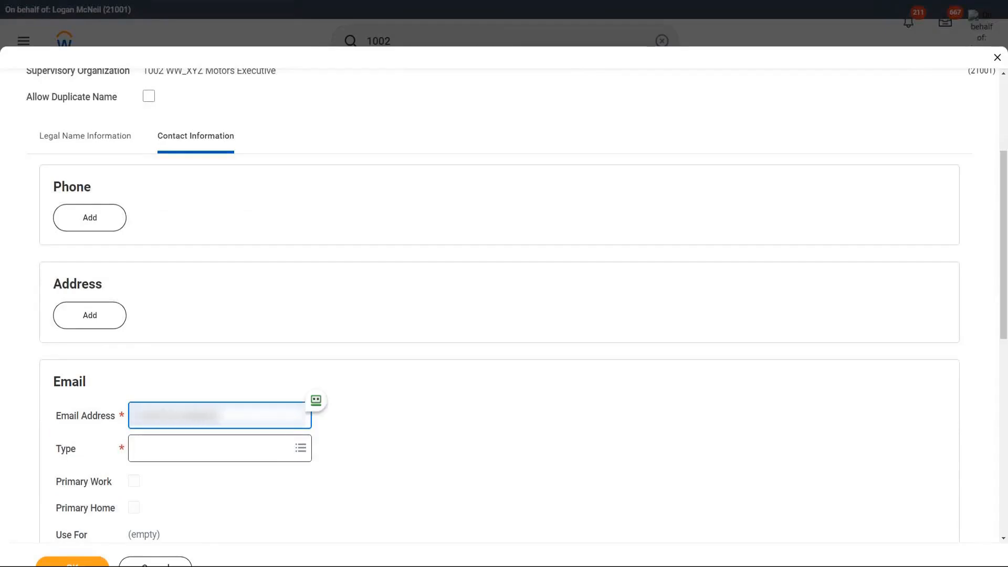
click(210, 448)
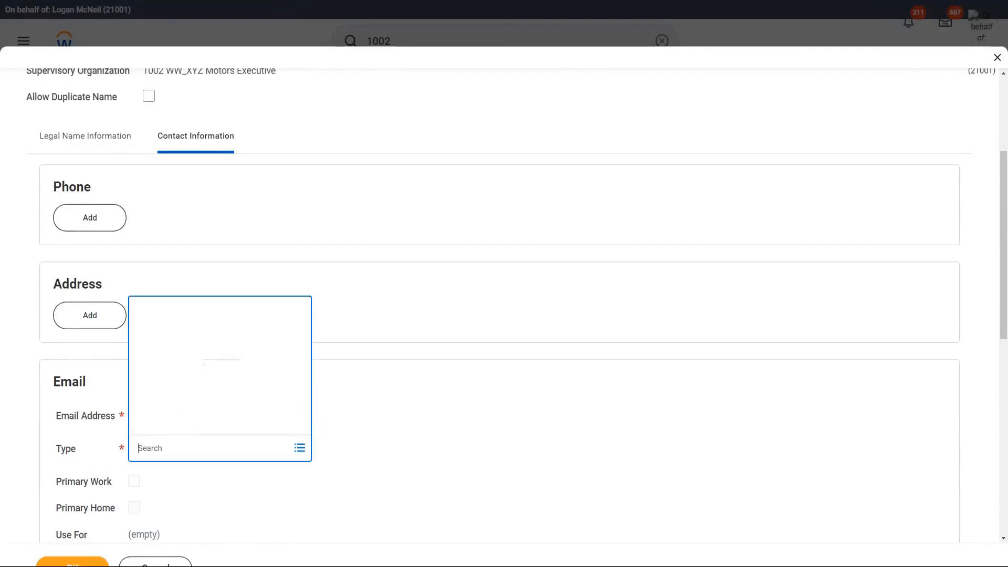
click(179, 427)
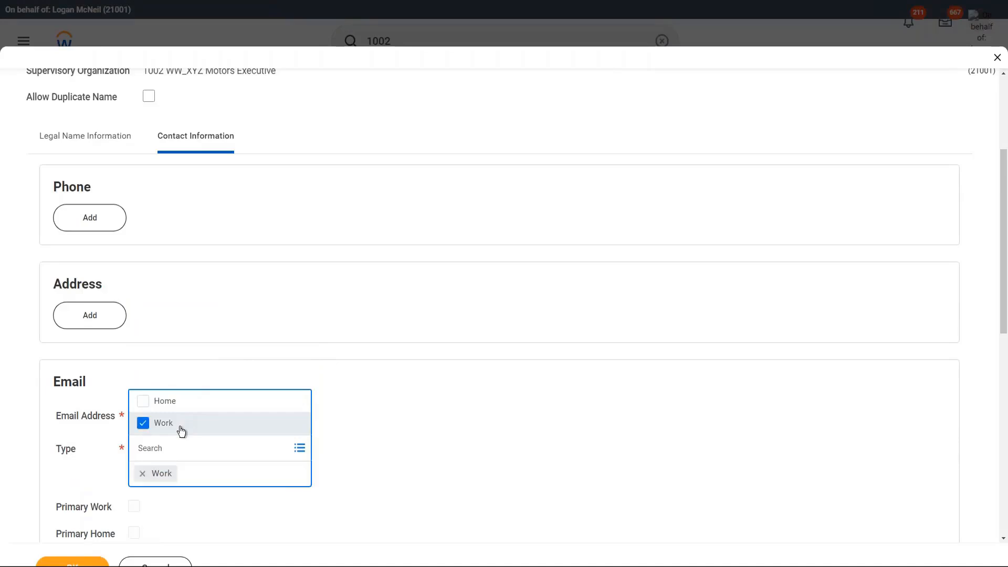
click(415, 432)
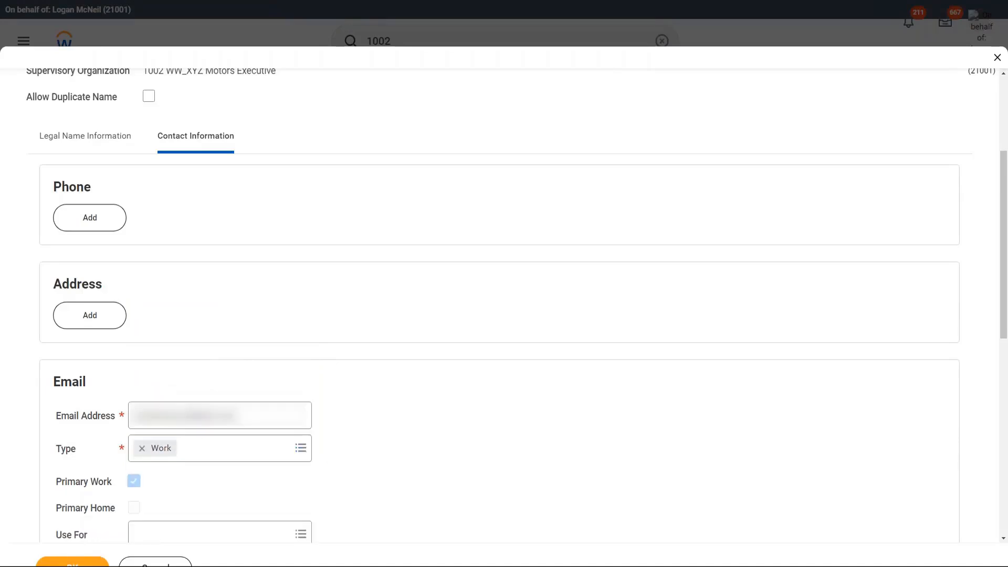
click(73, 561)
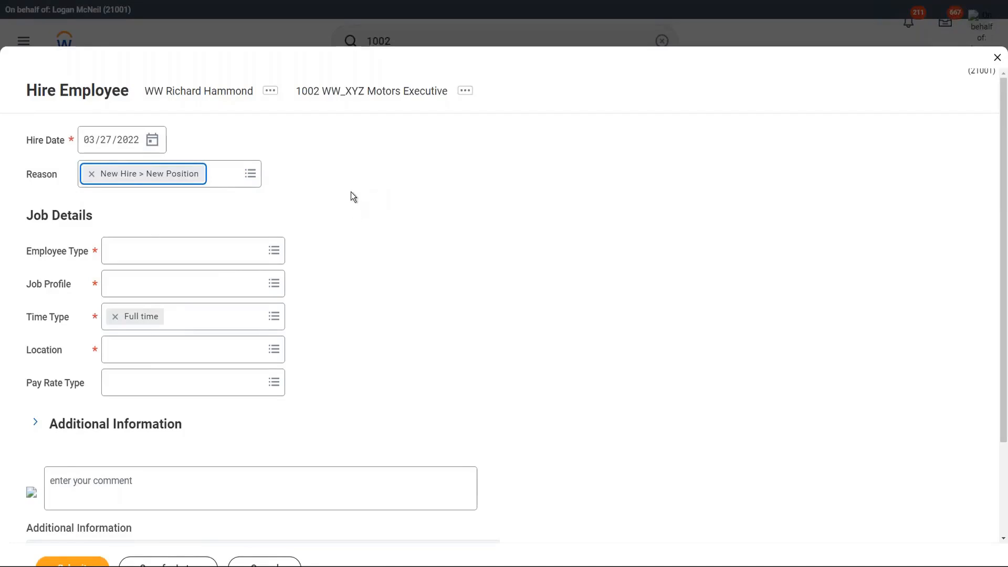
Step: Set Employee Type to Regular and Job Profile to WW_EVP Sales
click(153, 255)
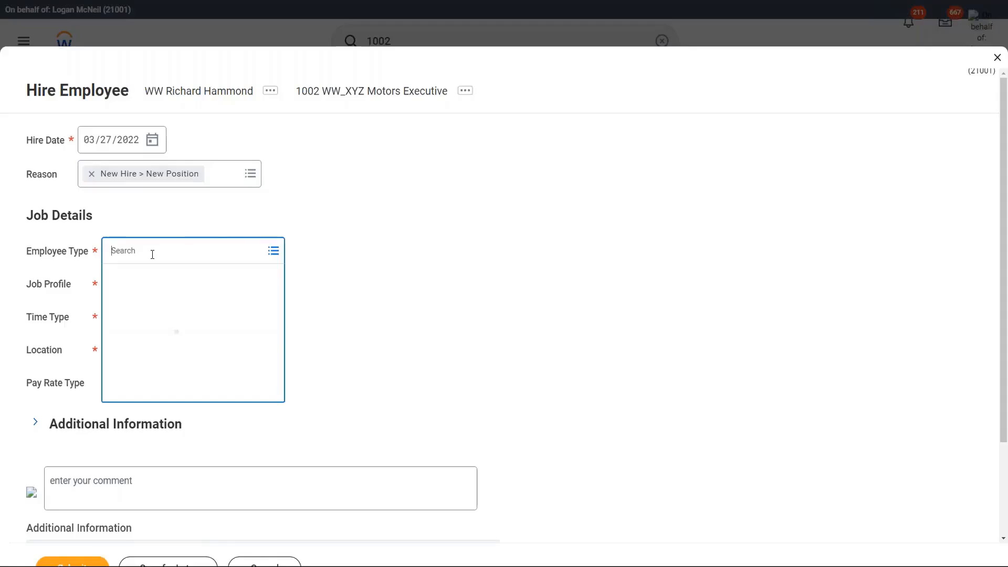
text(reg)
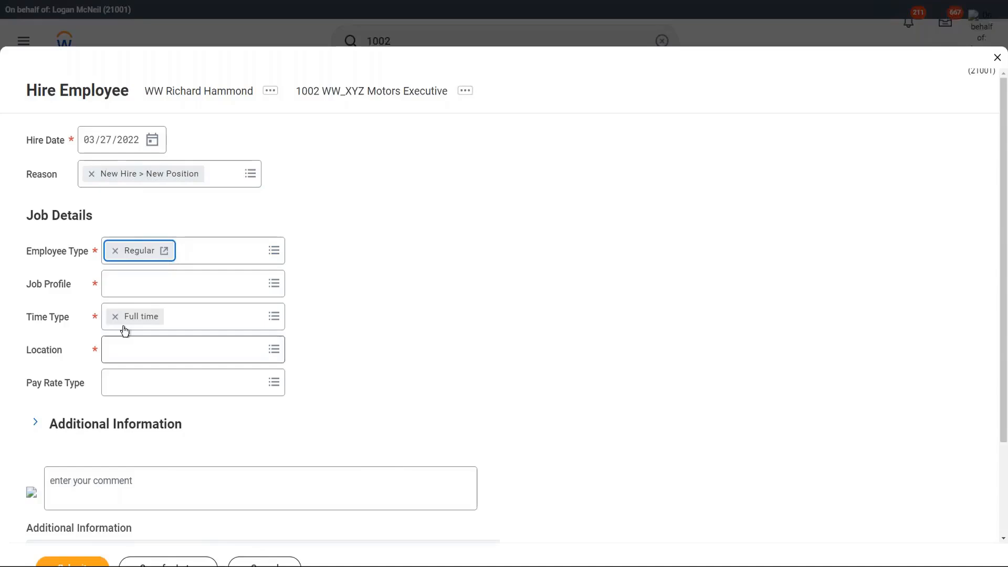
click(164, 286)
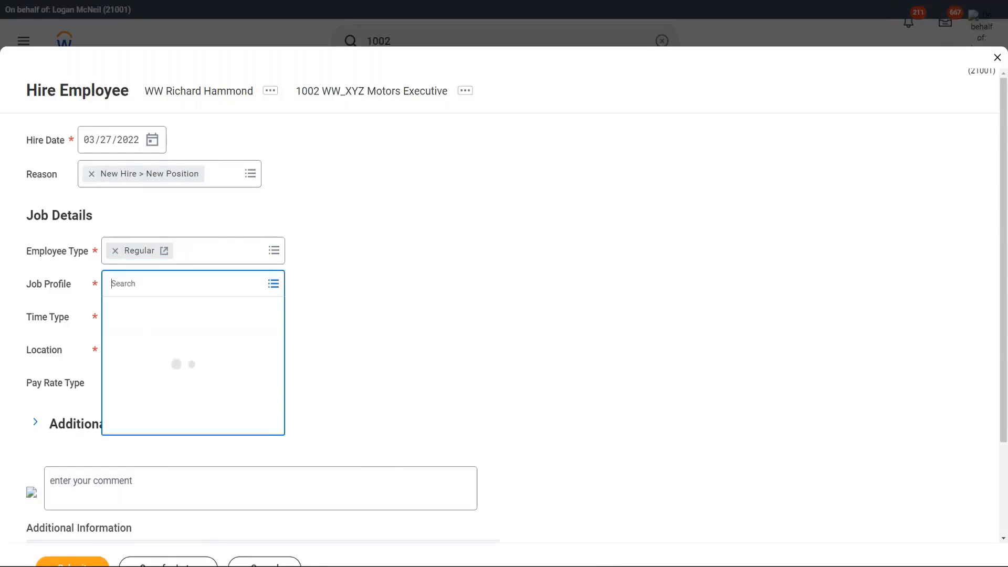
text(ww)
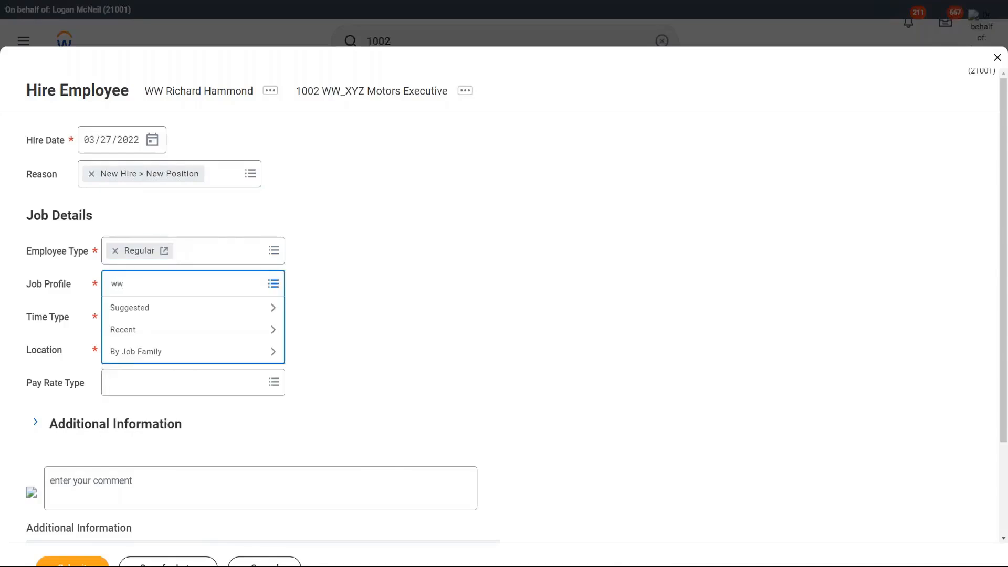
text( evp)
key(Return)
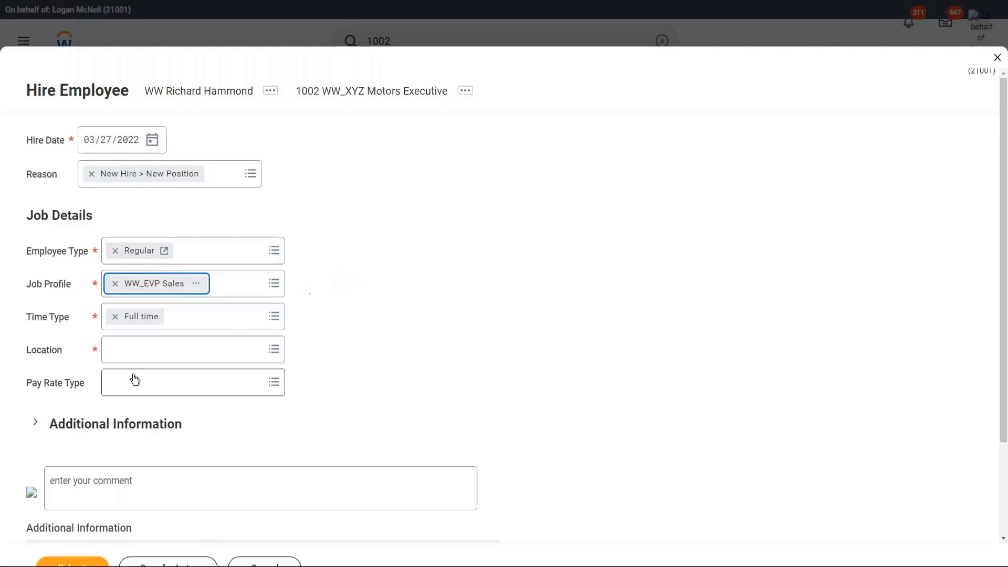
click(132, 354)
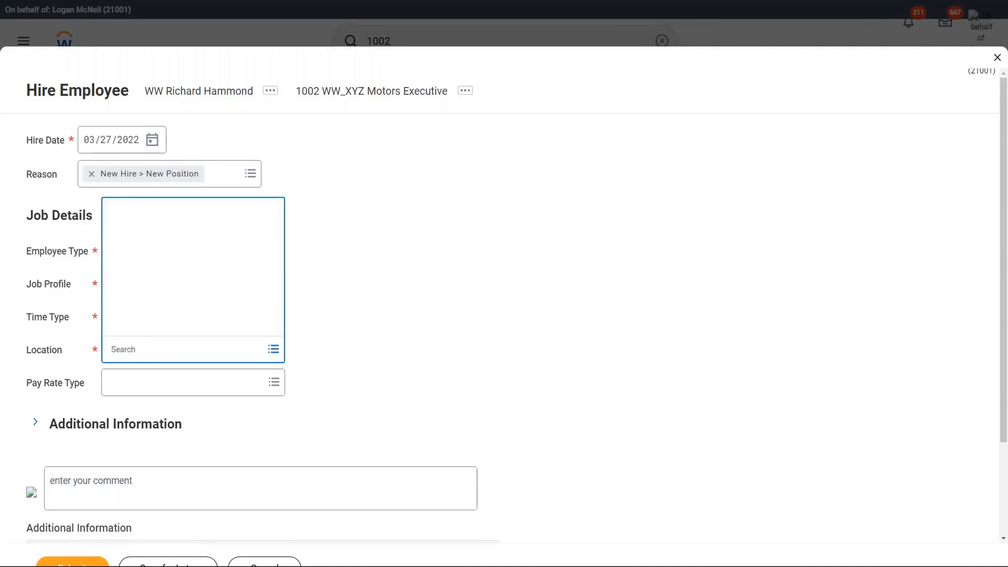
Step: Set the hire's work location to London and submit the Hire Employee form
text(London)
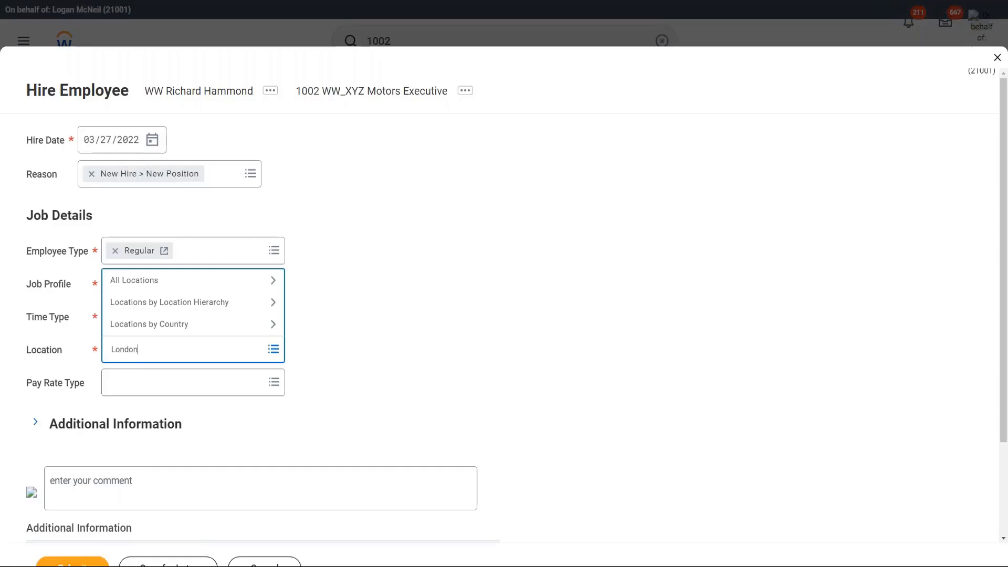
key(Return)
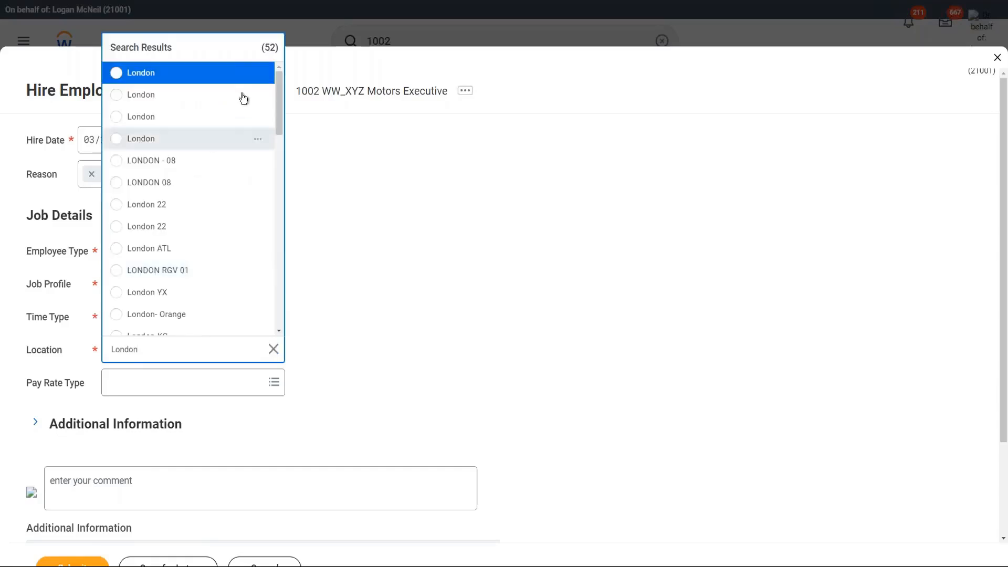
mouse_move(259, 76)
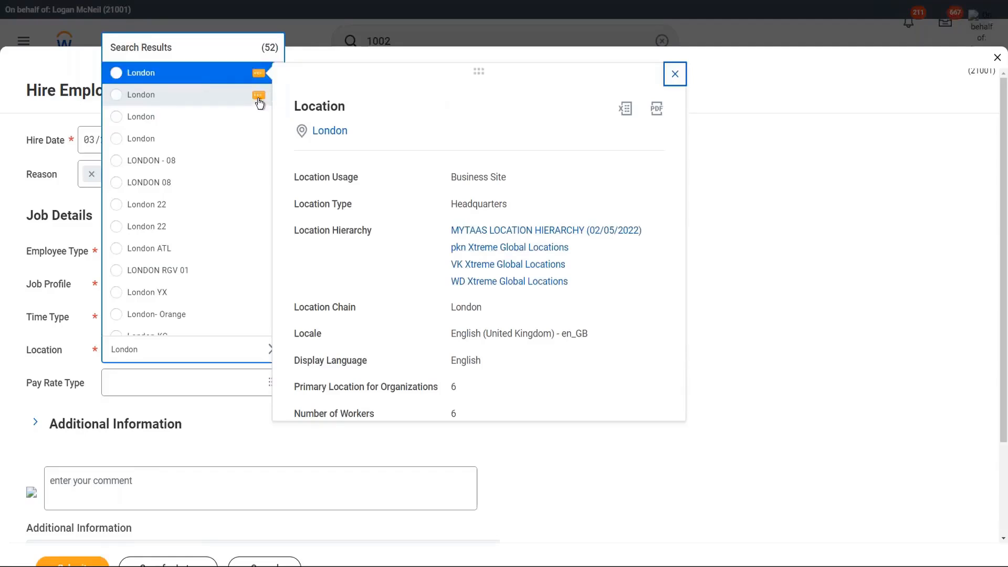
mouse_move(259, 103)
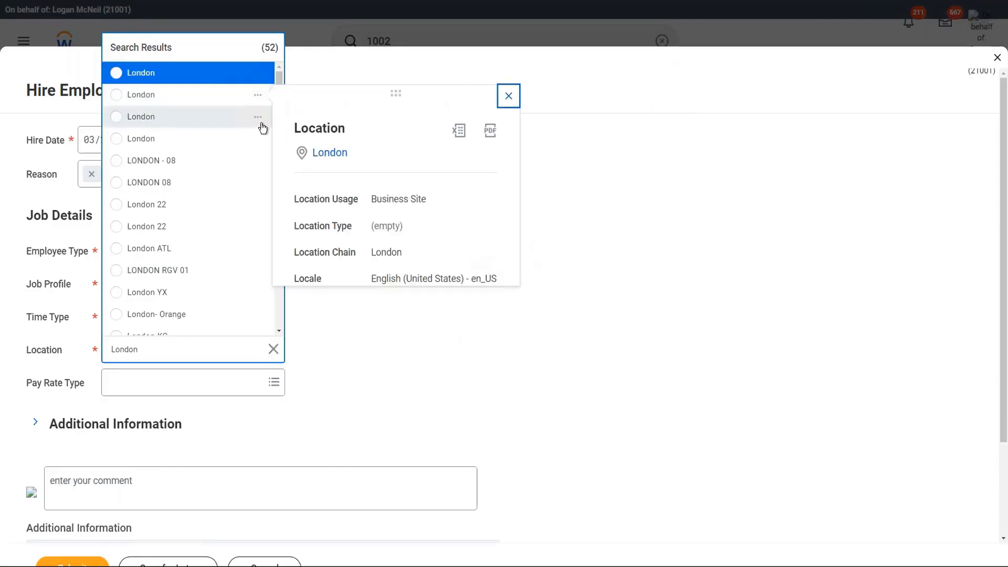
mouse_move(259, 125)
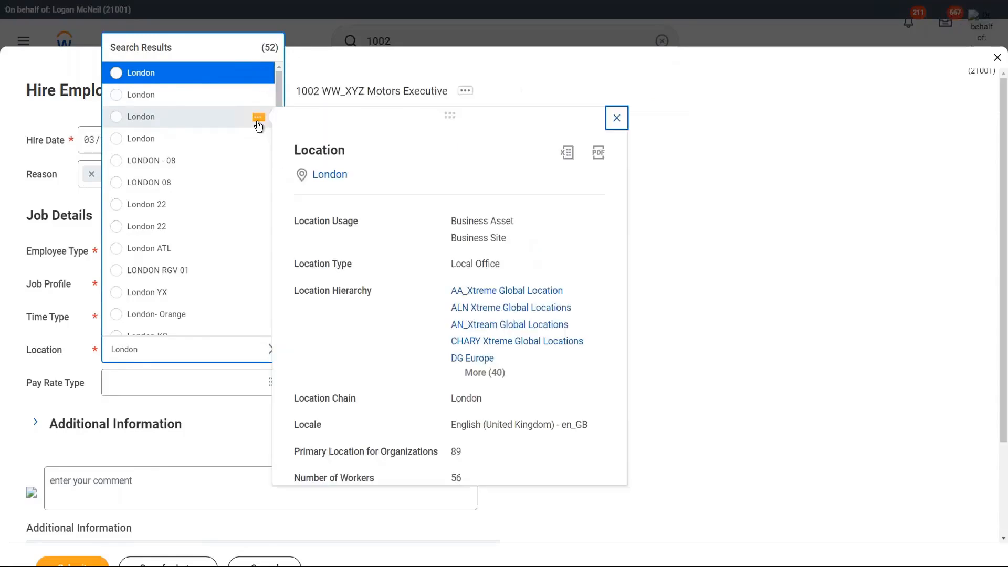
click(116, 117)
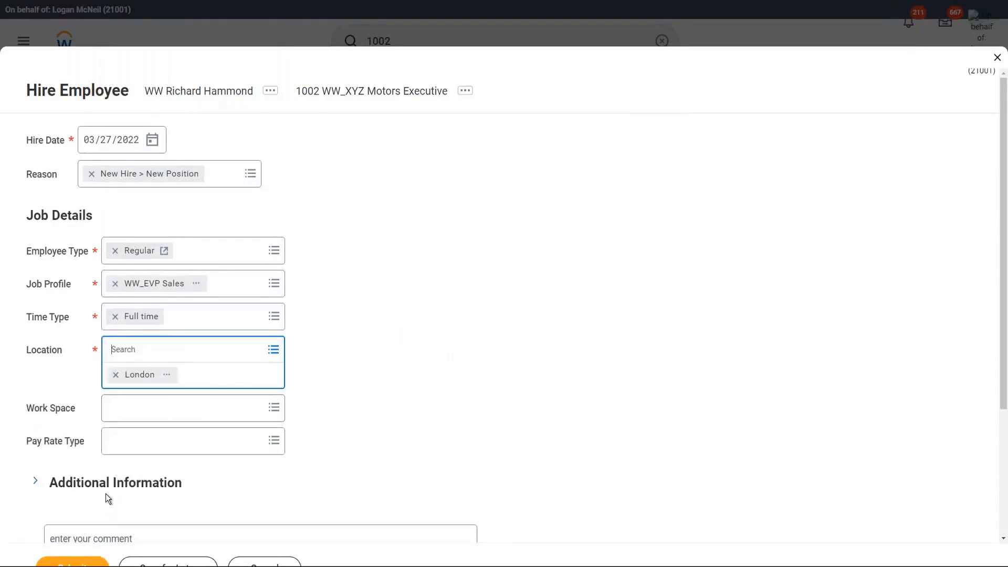
click(71, 564)
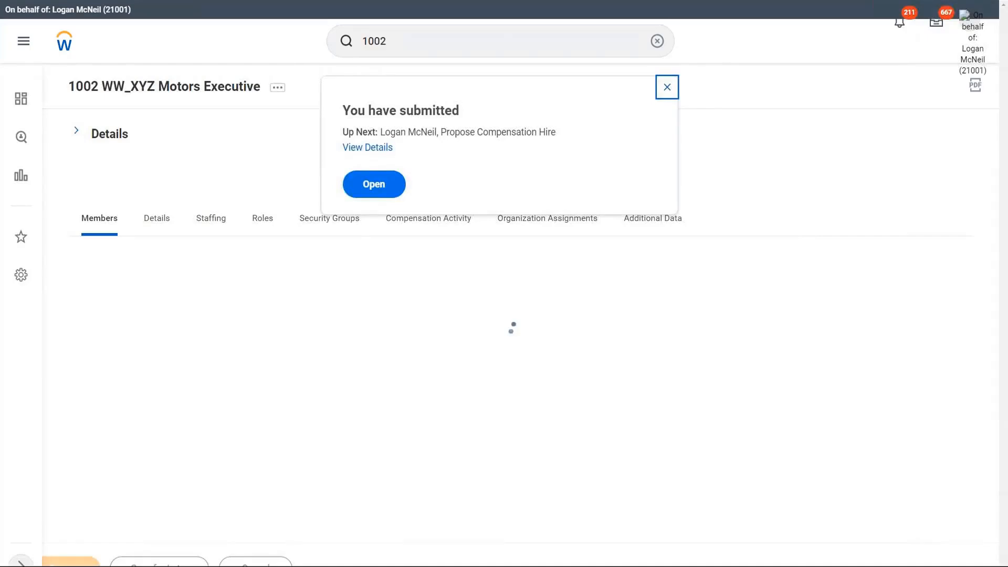
Step: Open Propose Compensation Hire from the submission confirmation popup
click(383, 185)
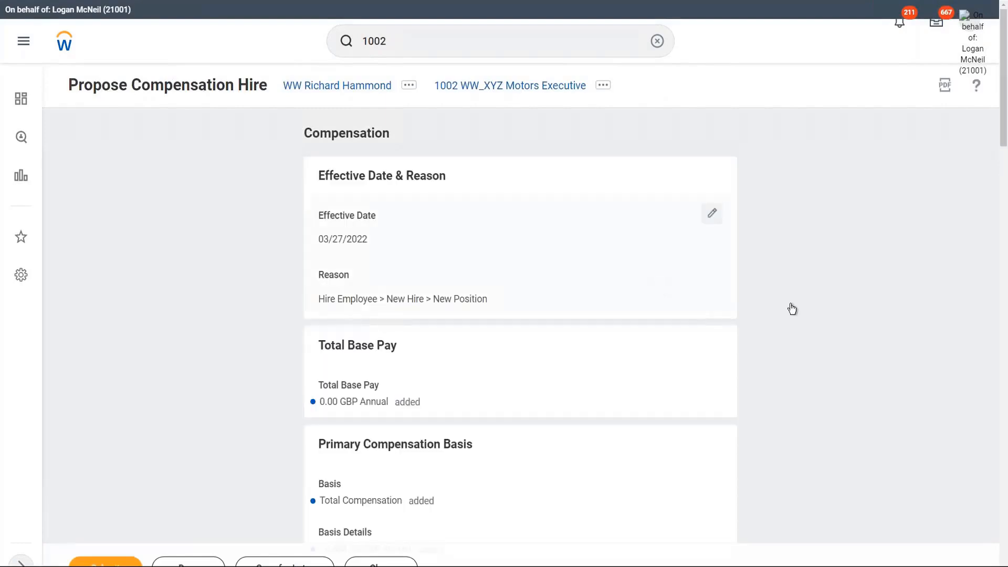
scroll(794, 309, down, 5)
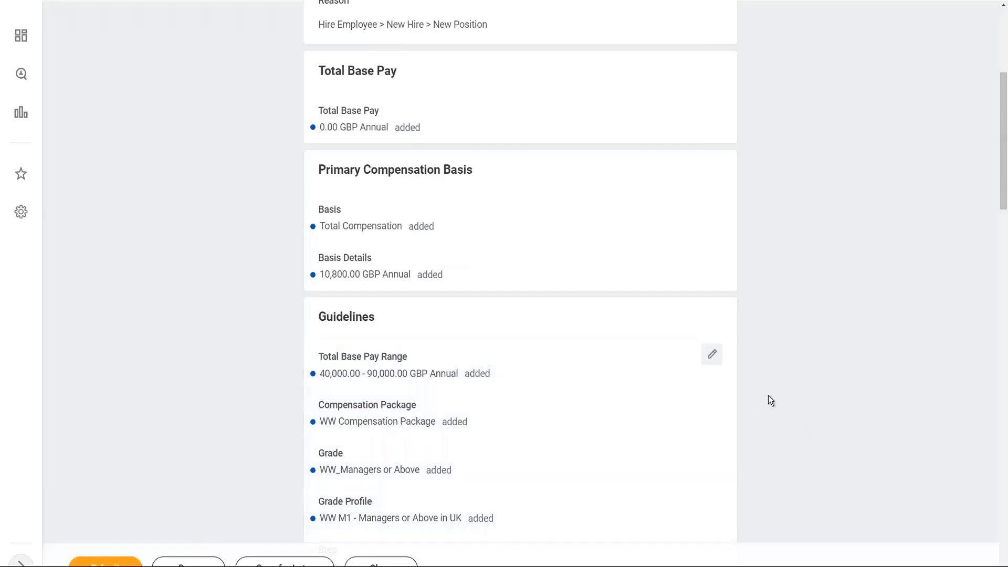
scroll(770, 401, down, 2)
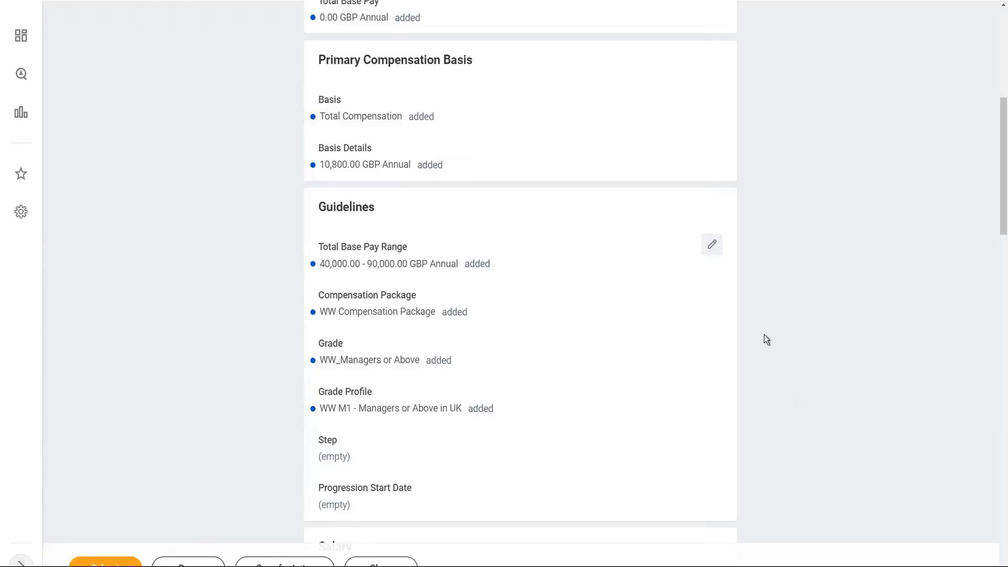
scroll(764, 335, down, 2)
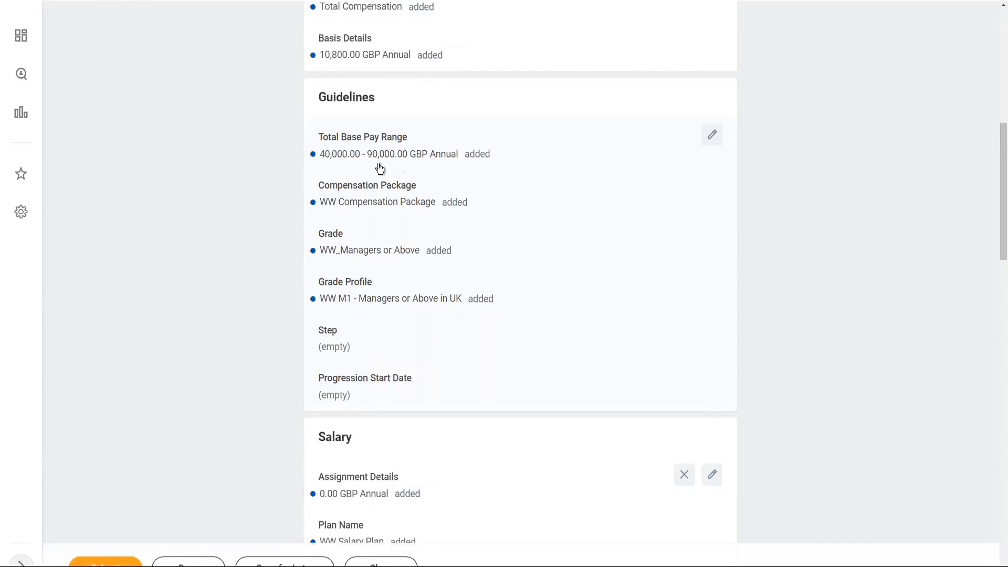
scroll(461, 324, down, 2)
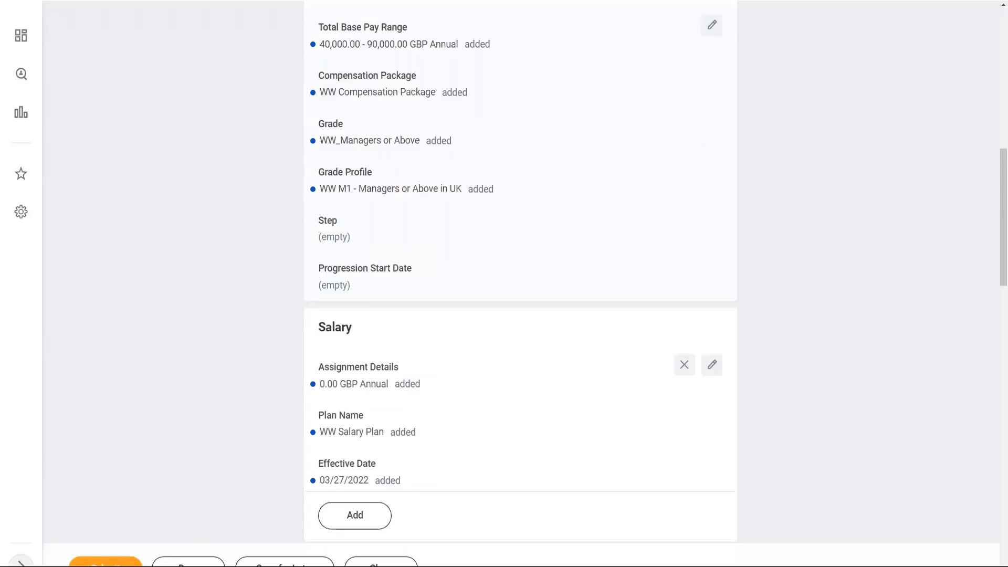
scroll(367, 368, down, 1)
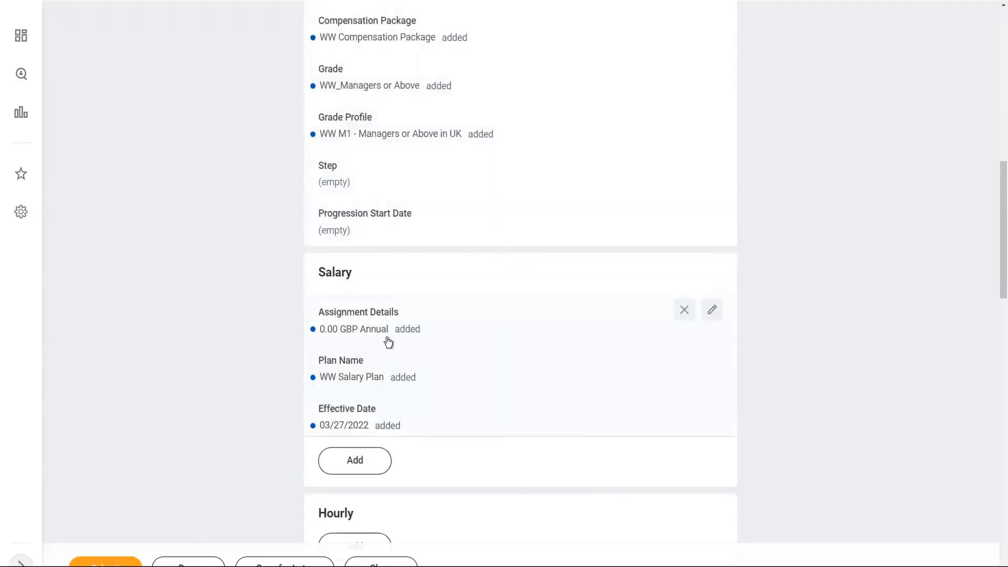
Step: Change the salary amount from 0.00 to 70,000 GBP annual
click(712, 310)
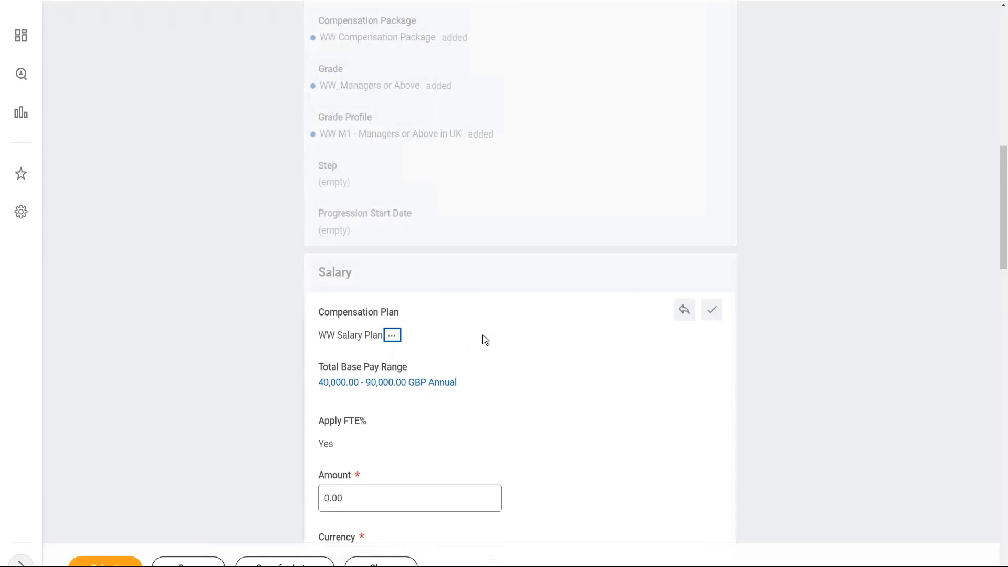
scroll(472, 335, down, 2)
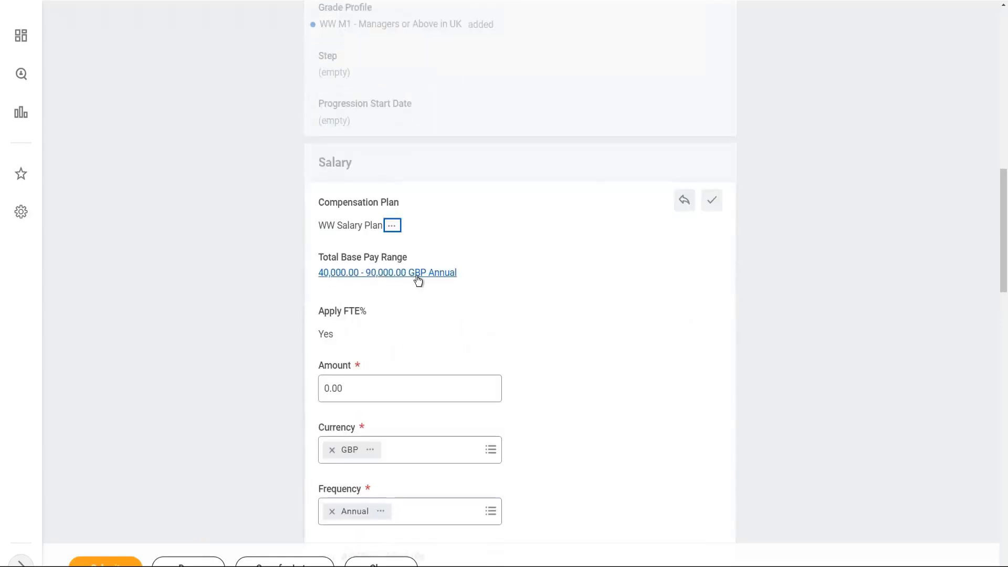
scroll(408, 414, down, 1)
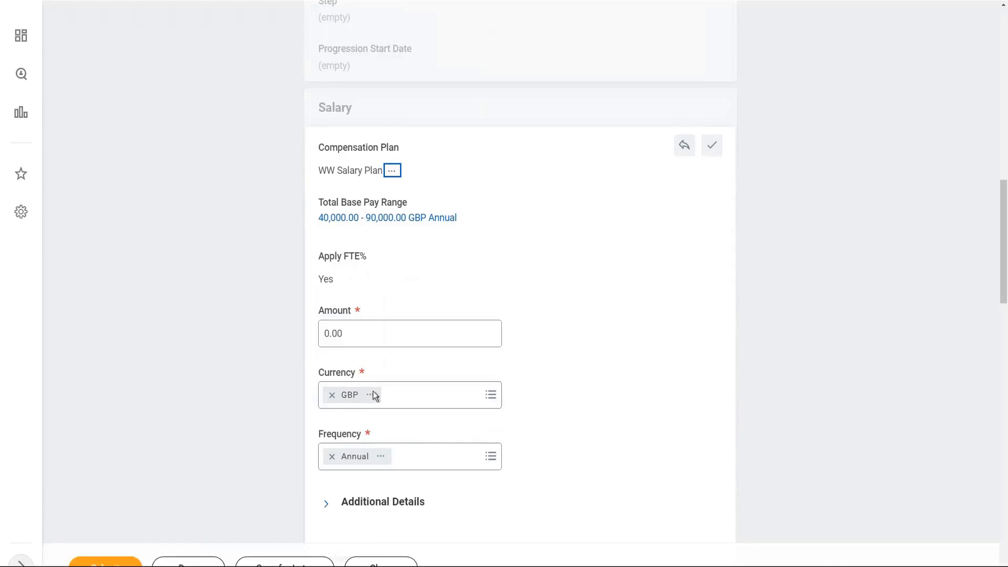
click(364, 335)
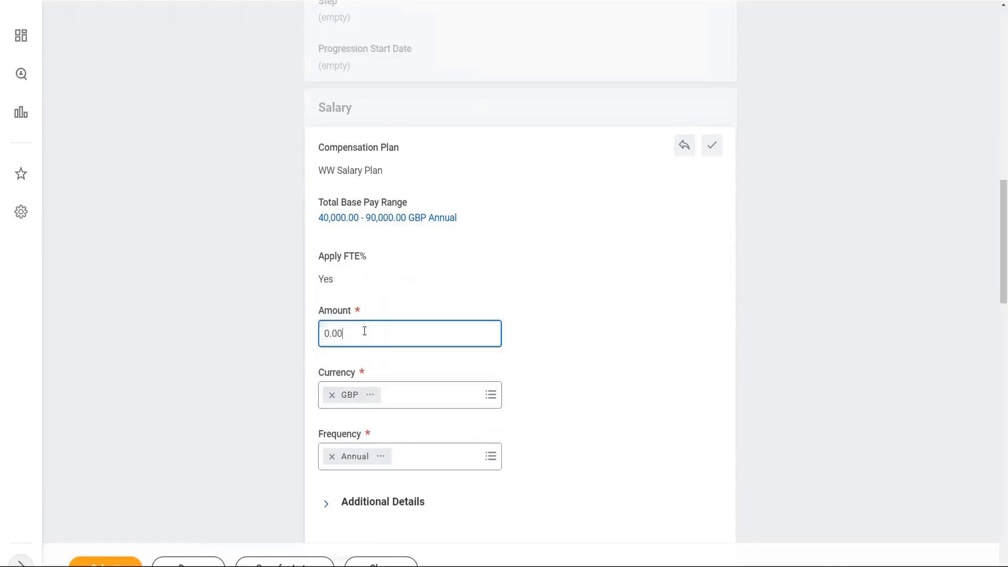
drag(373, 331, 345, 318)
text(70000)
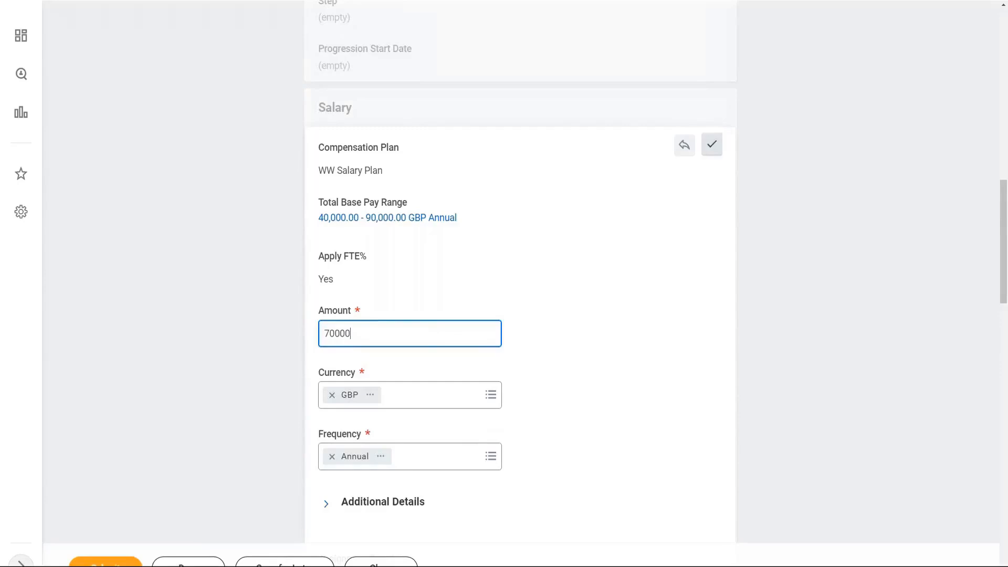
key(Tab)
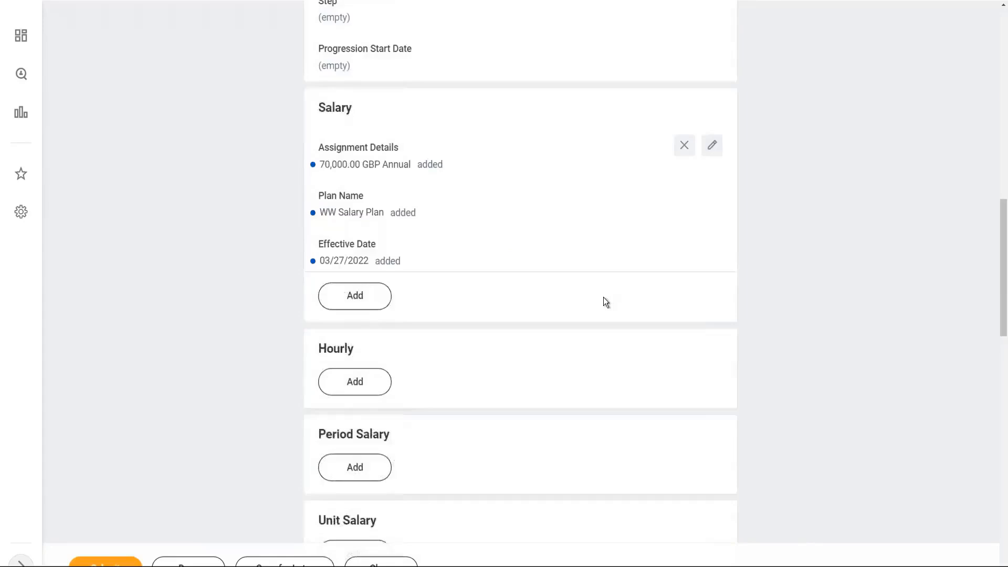
Step: Check the car allowance entry and submit the compensation proposal
scroll(603, 297, down, 5)
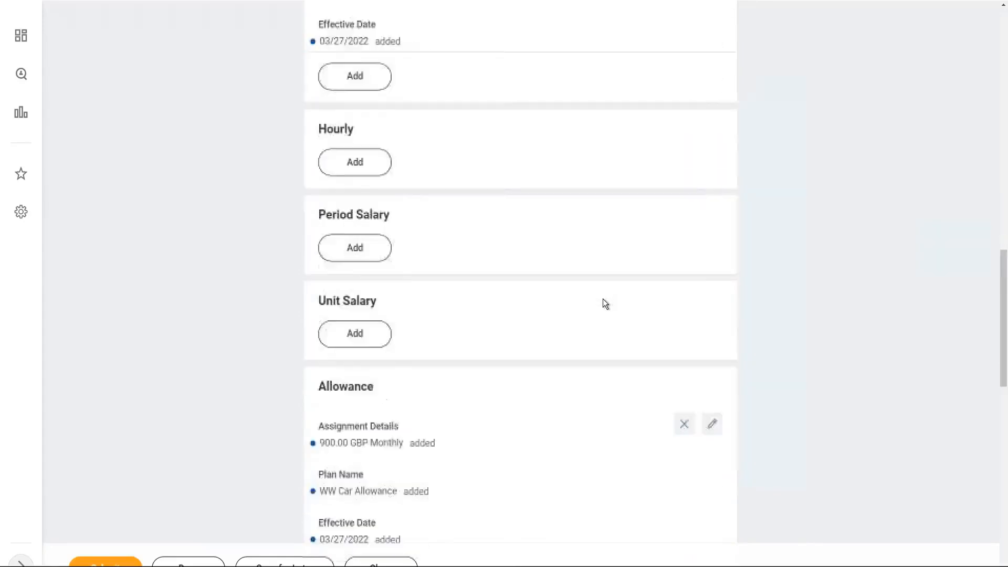
scroll(602, 298, down, 1)
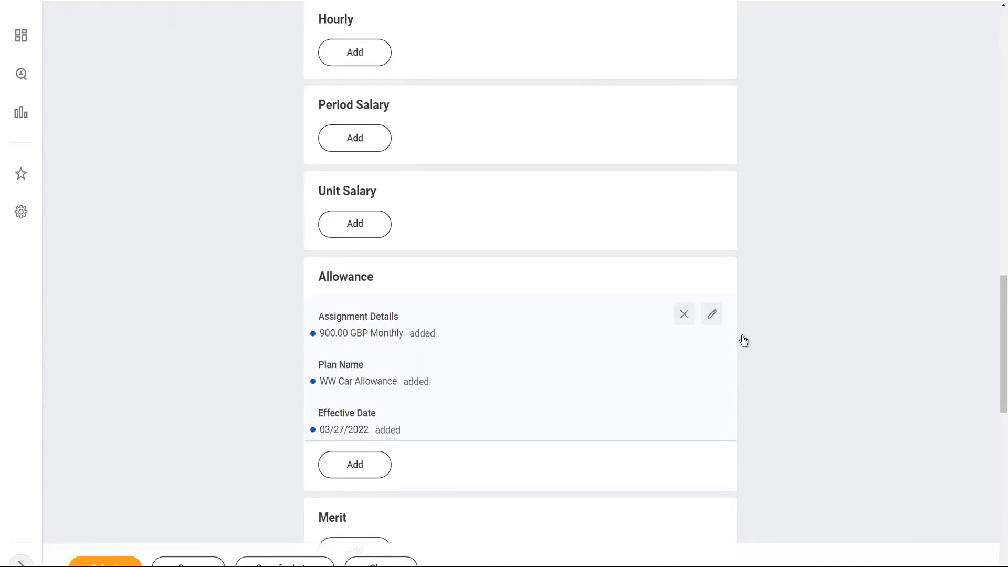
scroll(433, 425, down, 5)
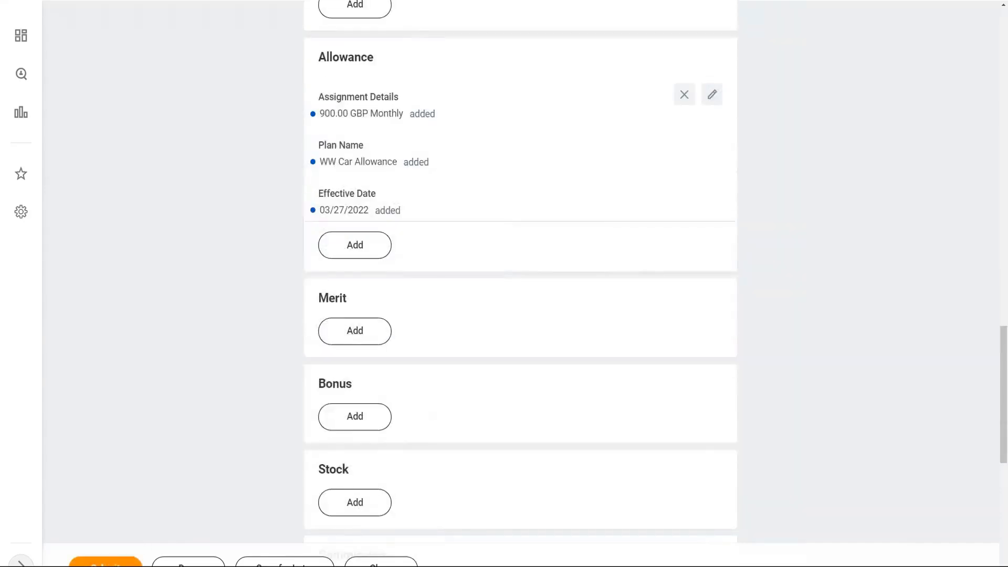
click(110, 563)
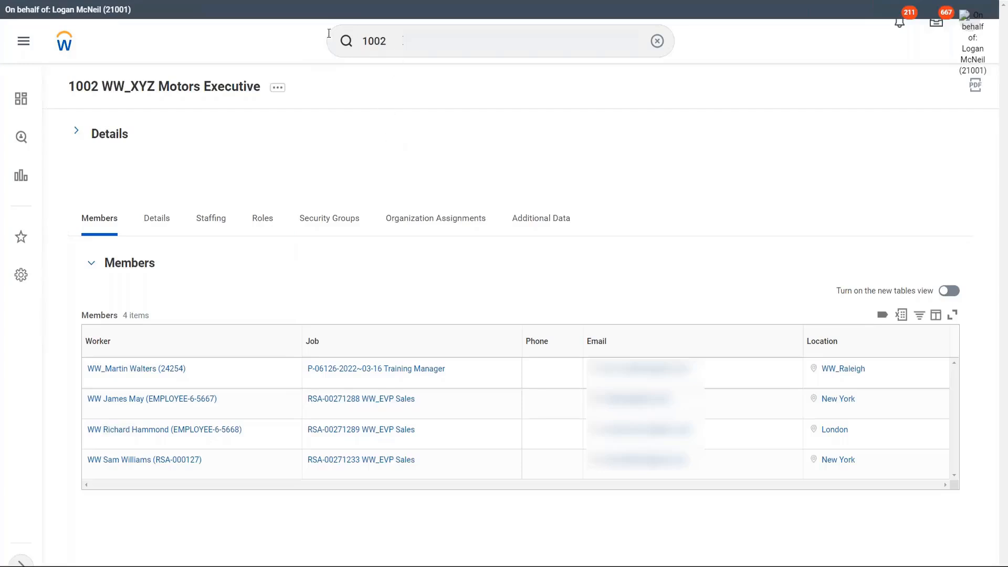
Step: Search 'edit comp package' and launch the Edit Compensation Package task
click(398, 42)
drag(409, 40, 360, 60)
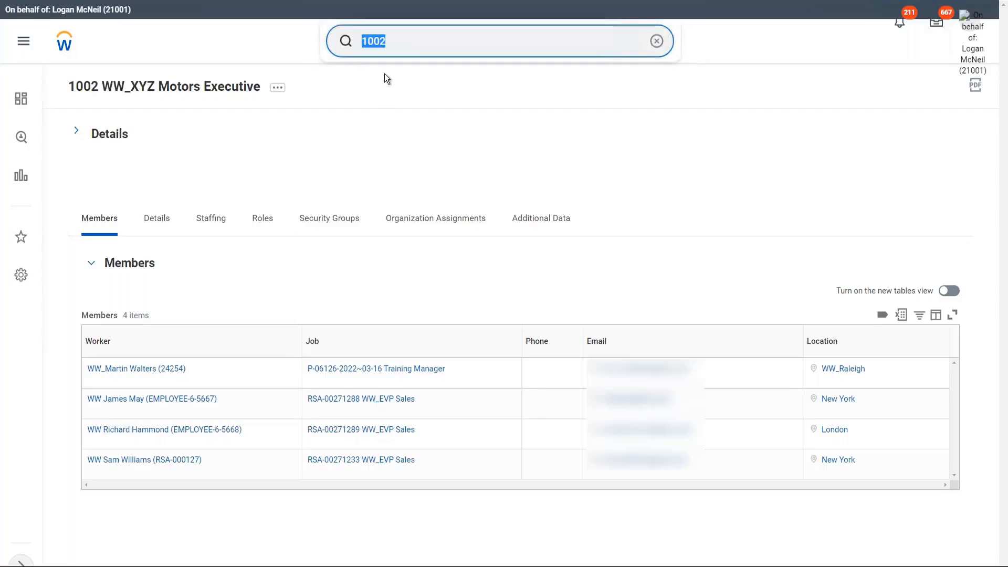
text(edit comp package)
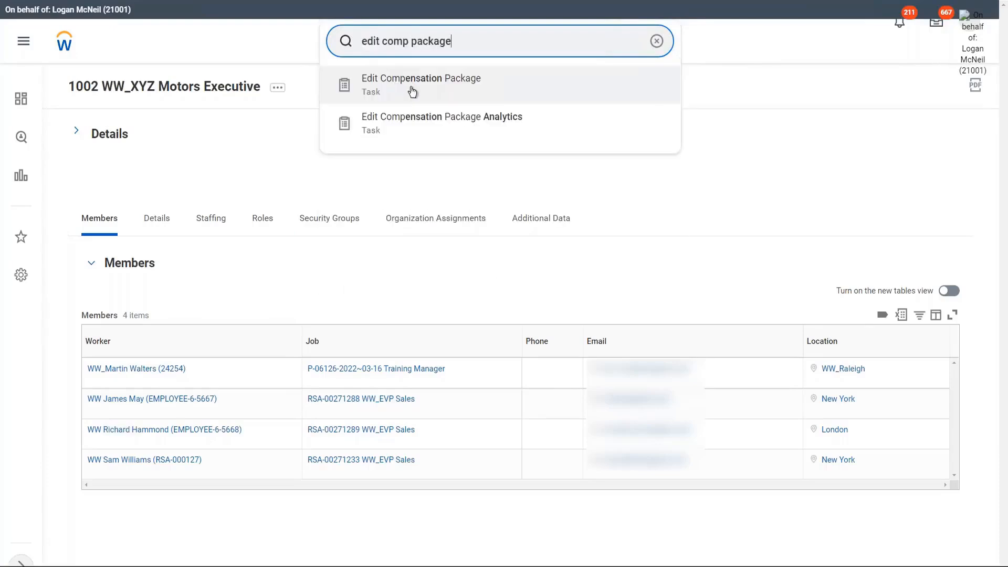
click(427, 88)
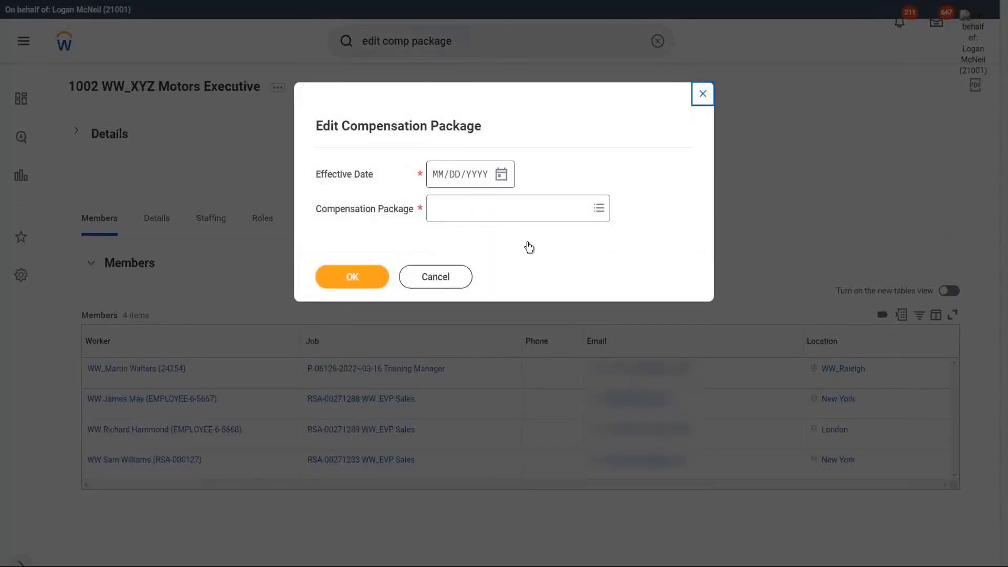
Step: Choose WW Compensation Package with effective date 03/27/2022 and confirm
click(501, 175)
click(539, 322)
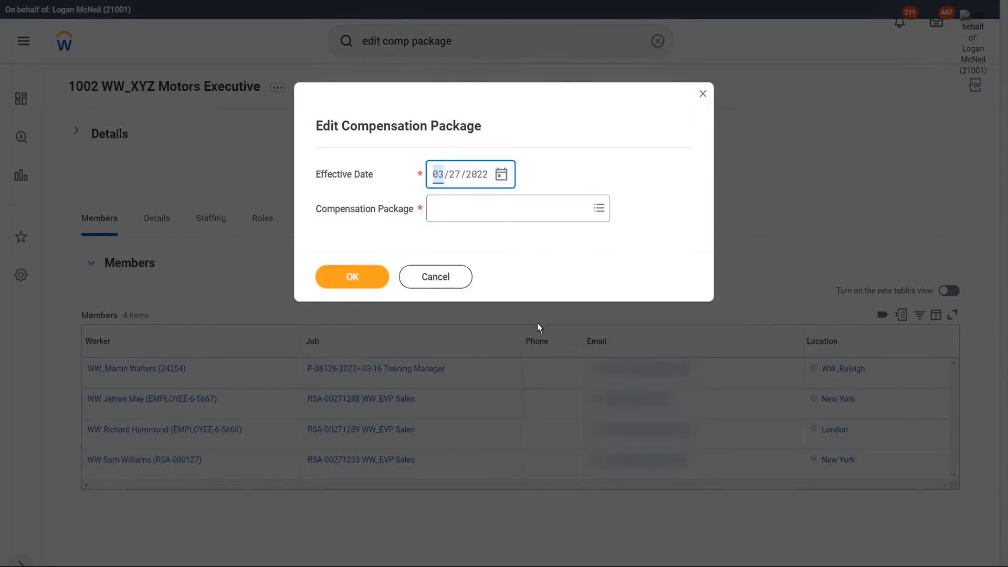
click(466, 216)
text(ww)
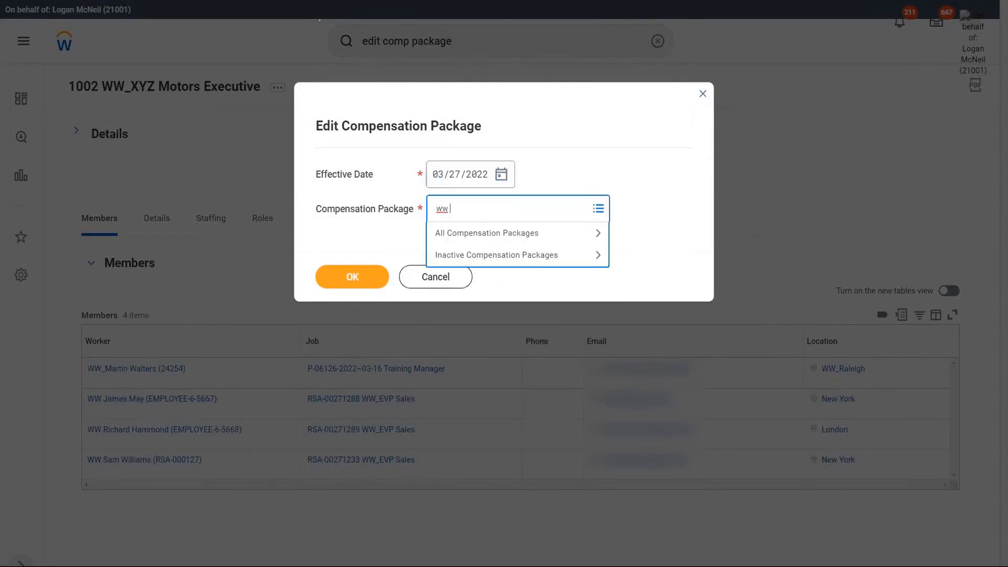
key(Return)
click(363, 275)
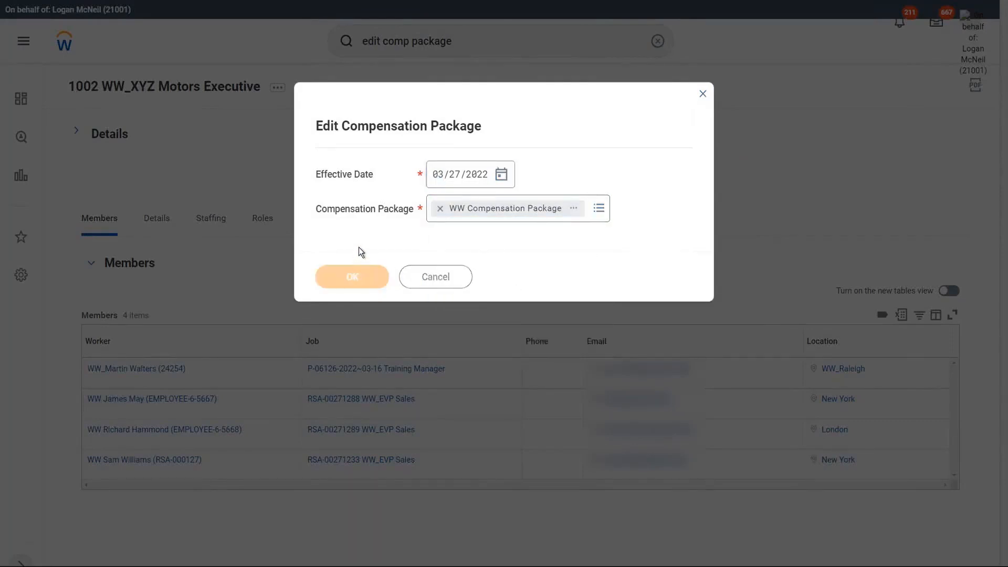
scroll(409, 379, down, 4)
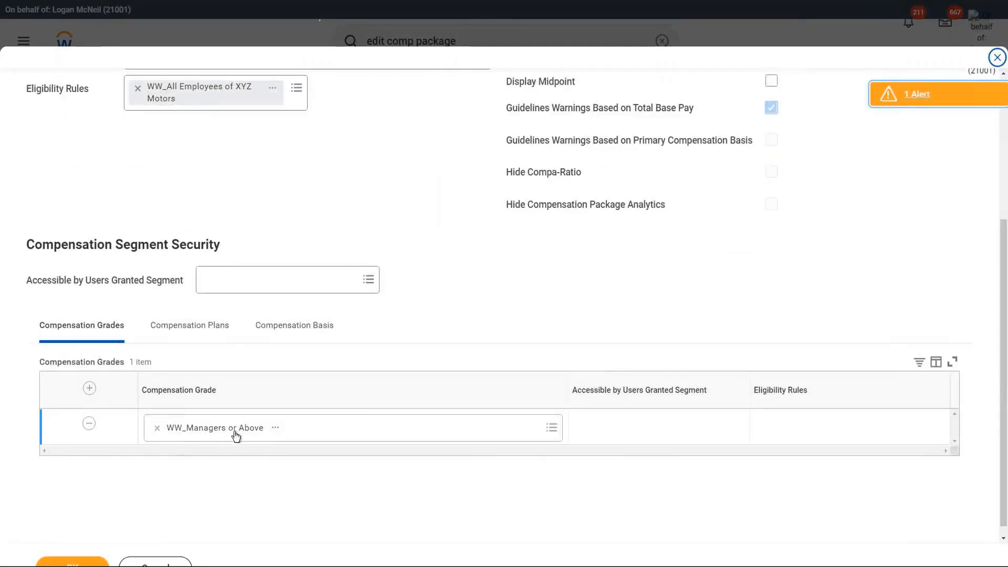
Step: Compare the package's compensation grades and plans, then open the WW Car Allowance plan details
click(198, 332)
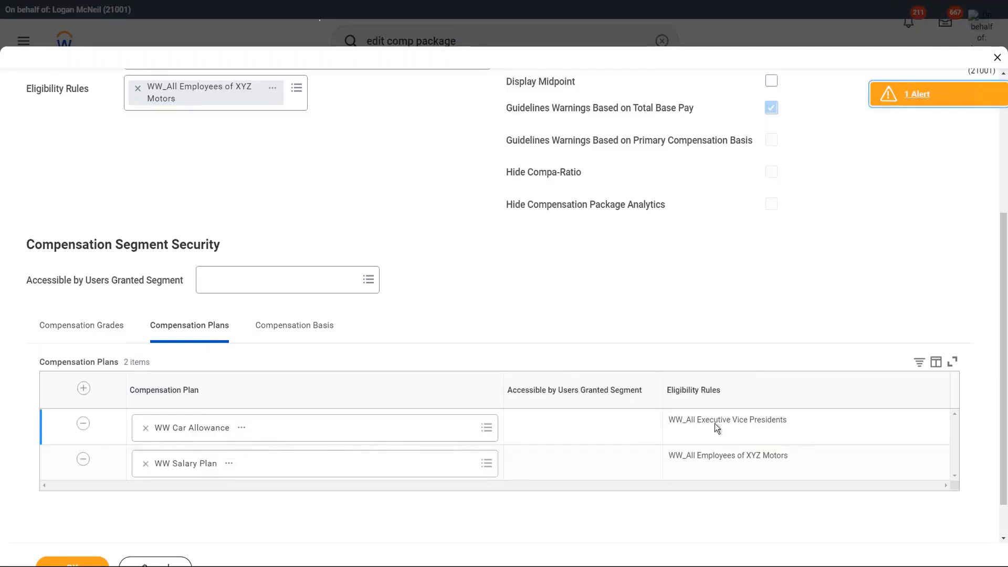
drag(685, 420, 787, 422)
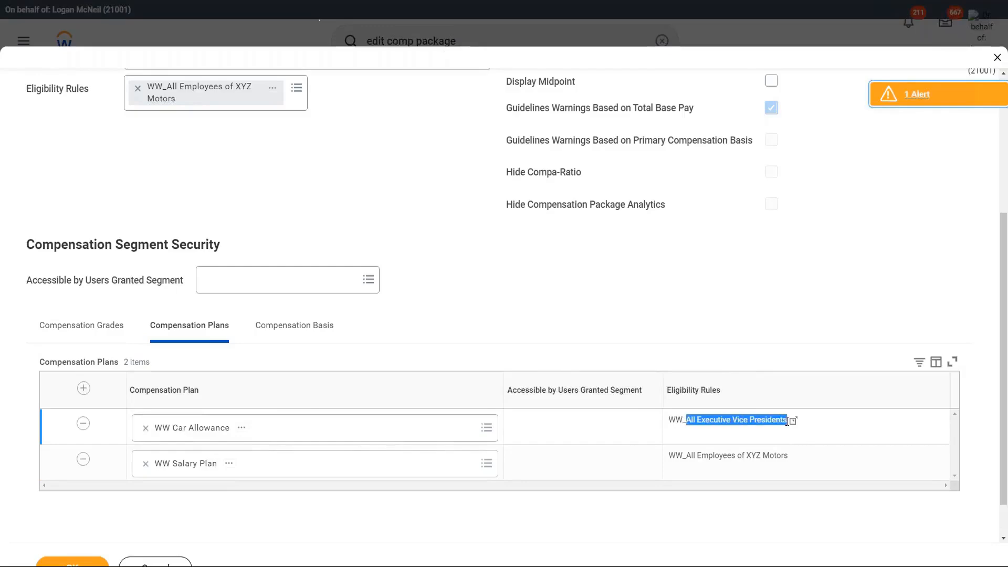
click(431, 232)
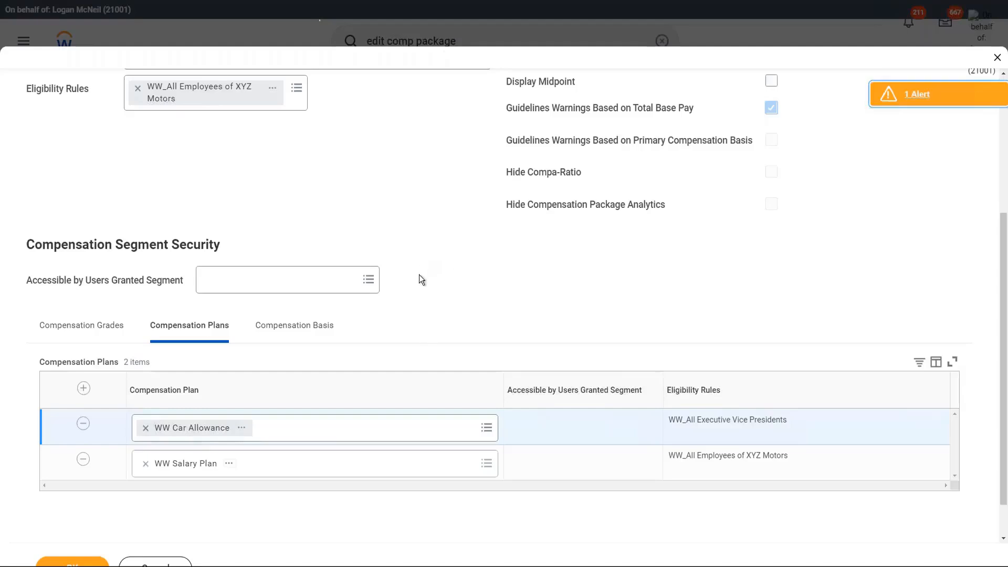
click(89, 329)
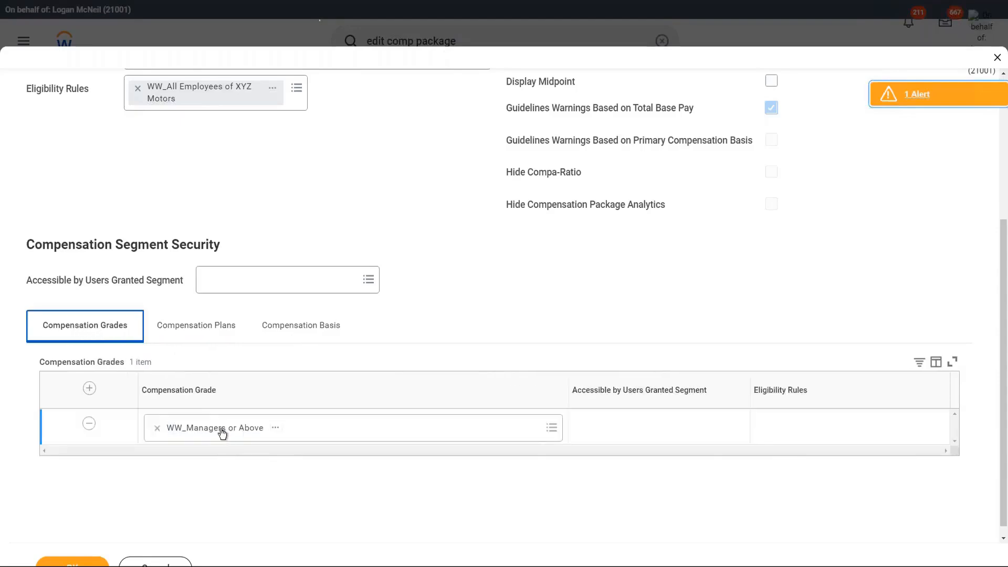
click(195, 326)
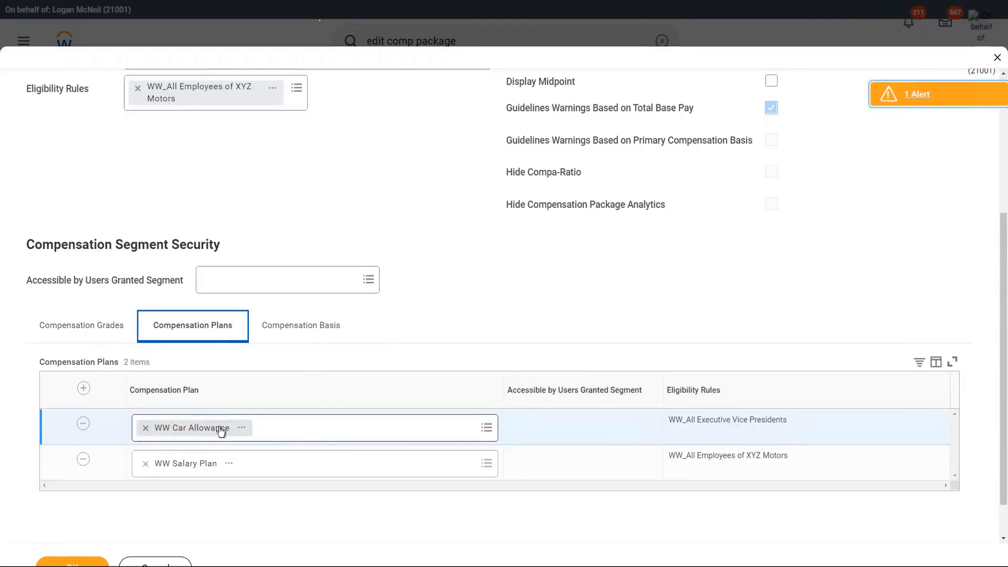
click(243, 428)
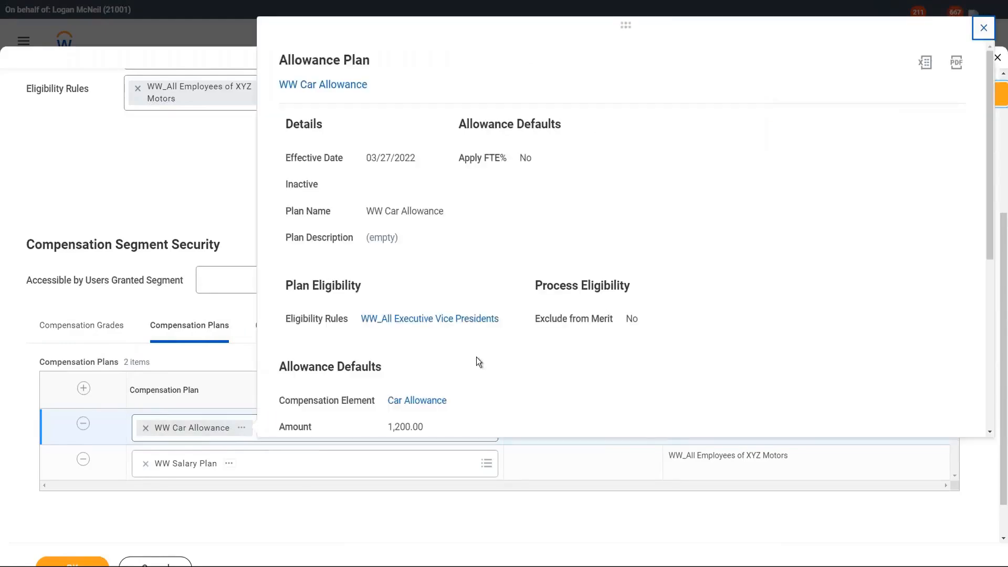
Step: View the Executive Vice Presidents eligibility rule in a new tab, check the allowance defaults, and close the details
right_click(463, 319)
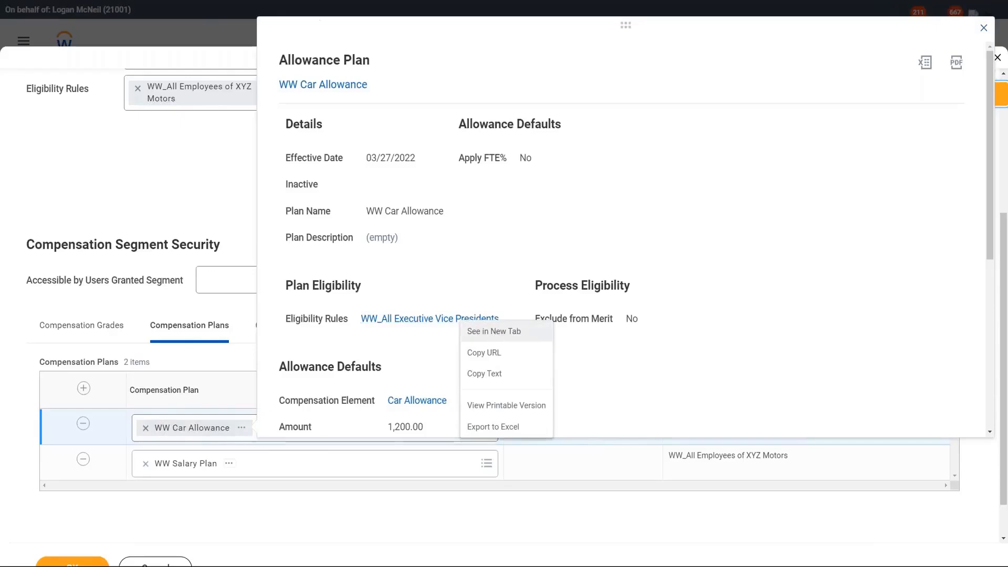
click(494, 336)
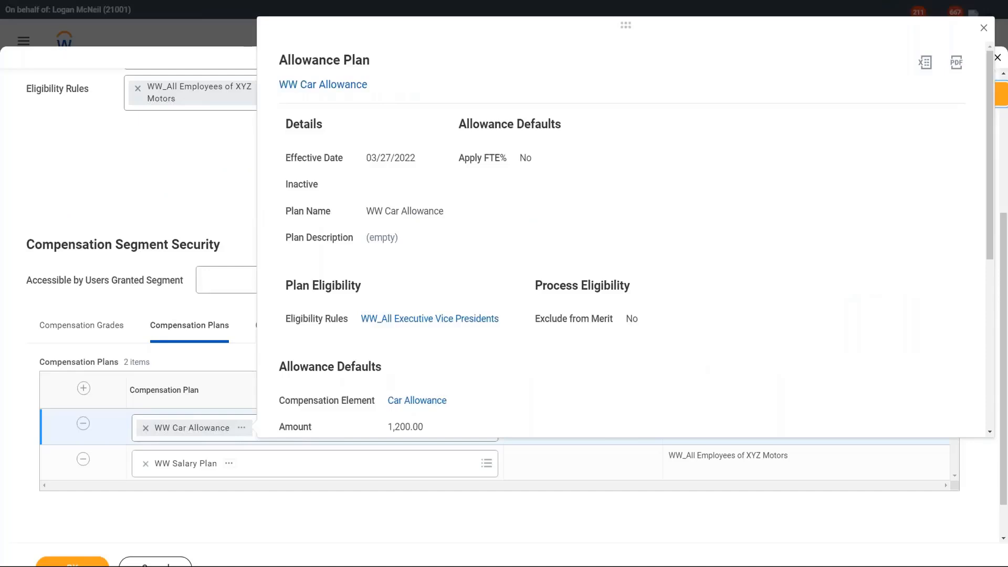
scroll(625, 236, down, 6)
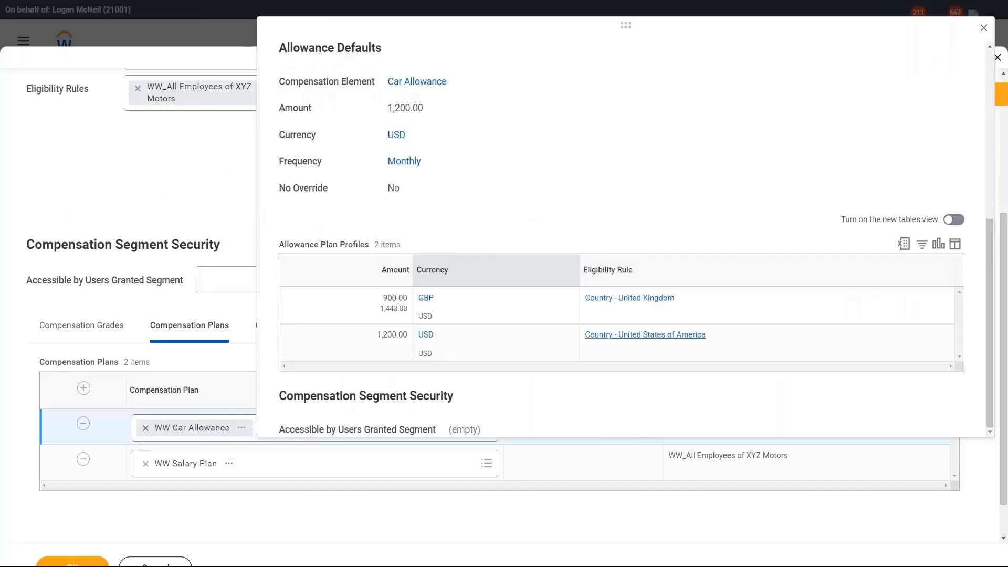
click(192, 167)
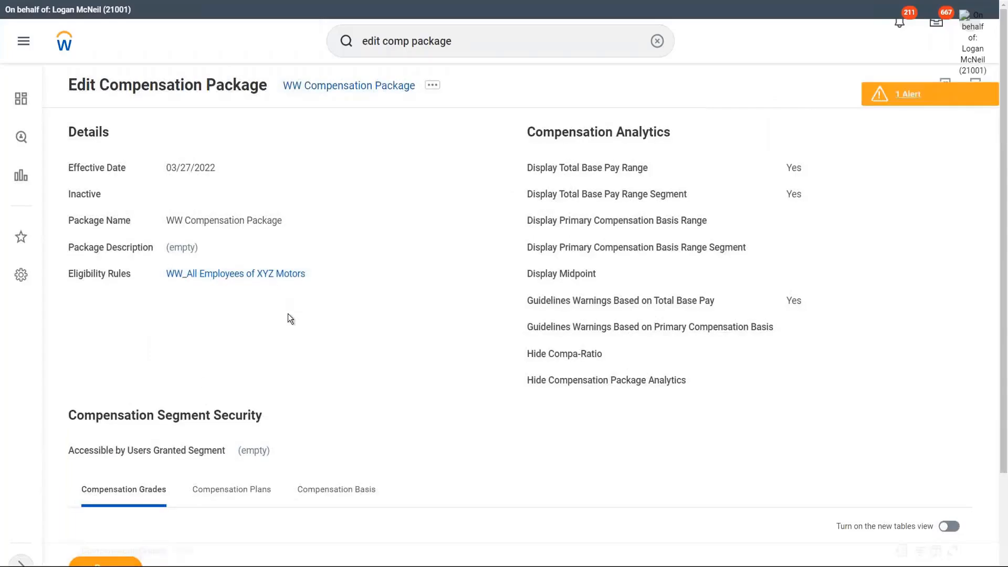
Step: List the WW Car Allowance and WW Salary Plan compensation plans, then select the search bar text
scroll(288, 316, down, 3)
click(232, 348)
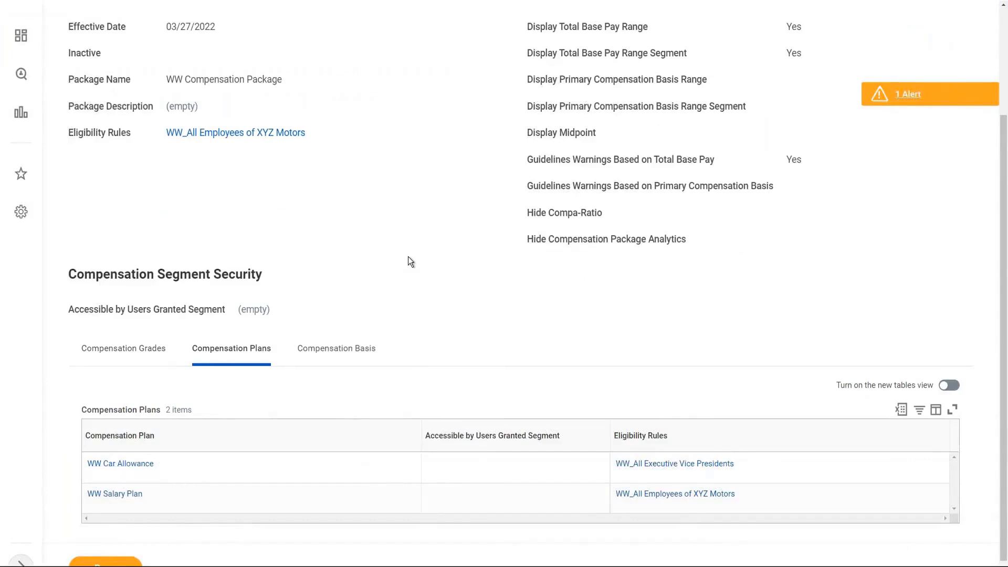
scroll(410, 260, up, 3)
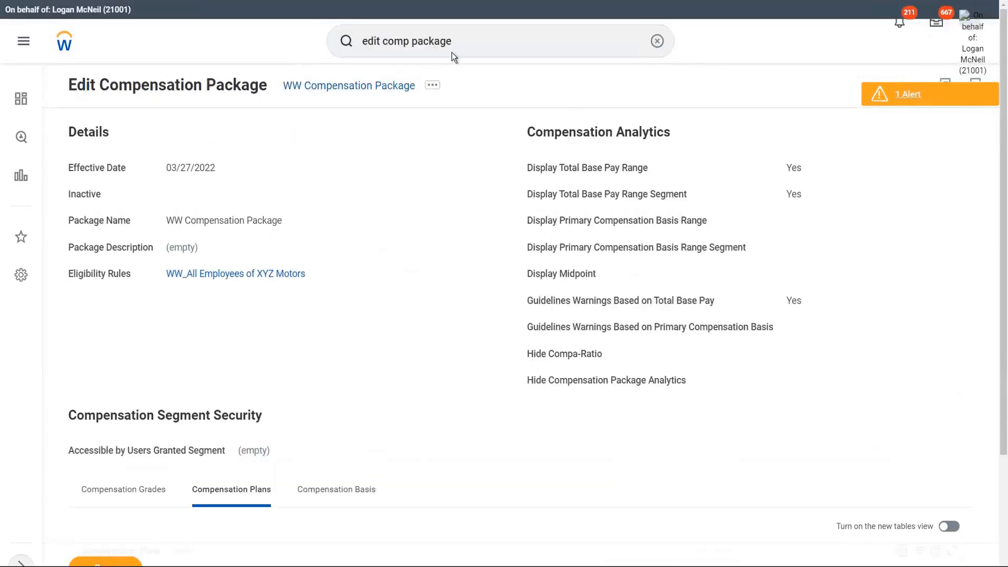
click(451, 50)
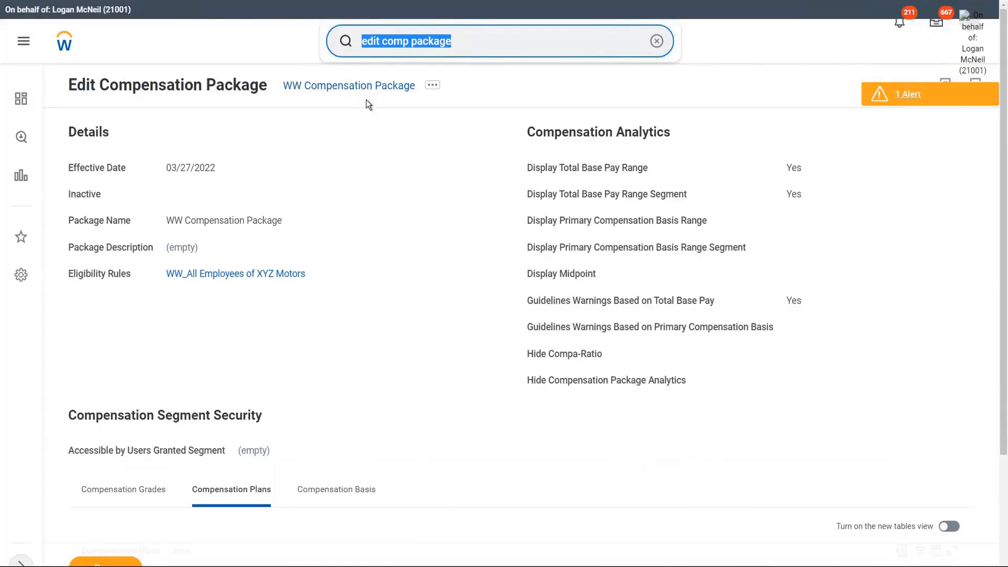
Step: Launch Create Job Profile via 'crea job profile' with effective date 03/27/2022
text(crea job p)
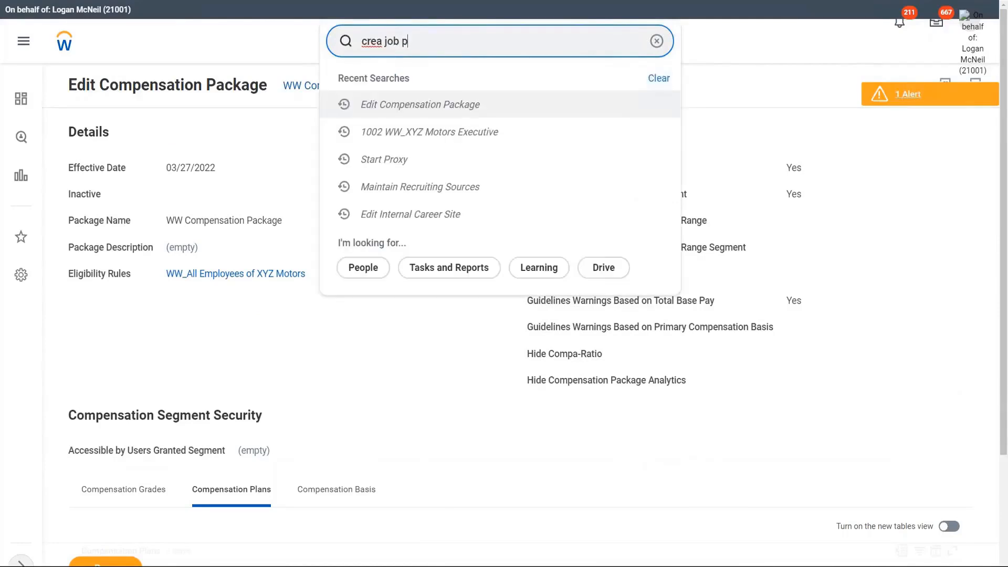
text(rofile)
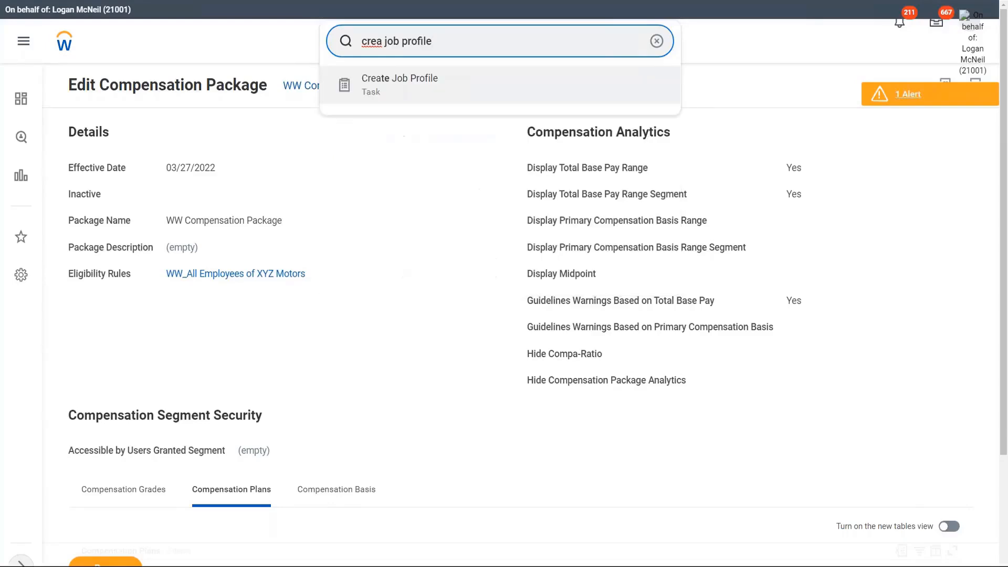
click(416, 151)
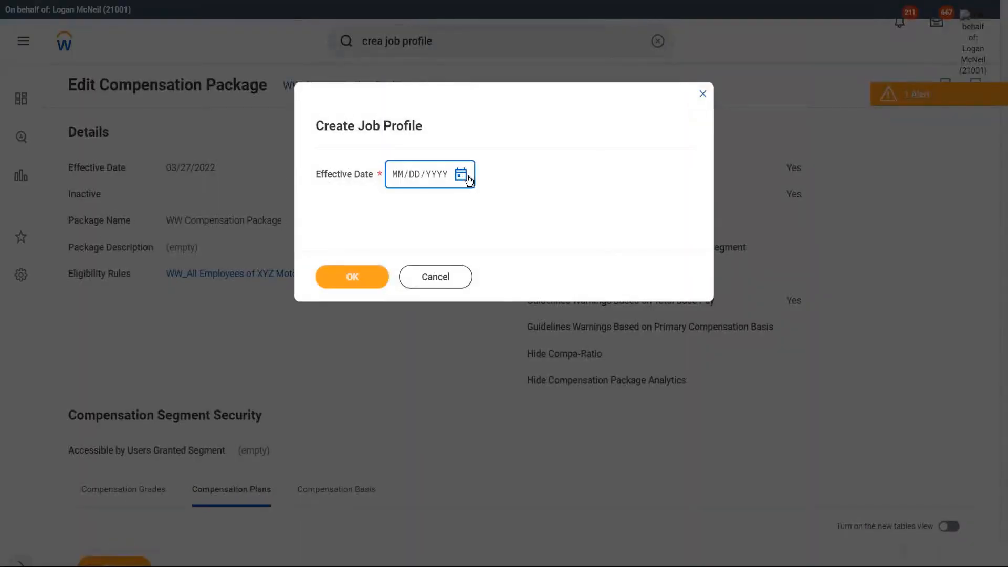
click(467, 178)
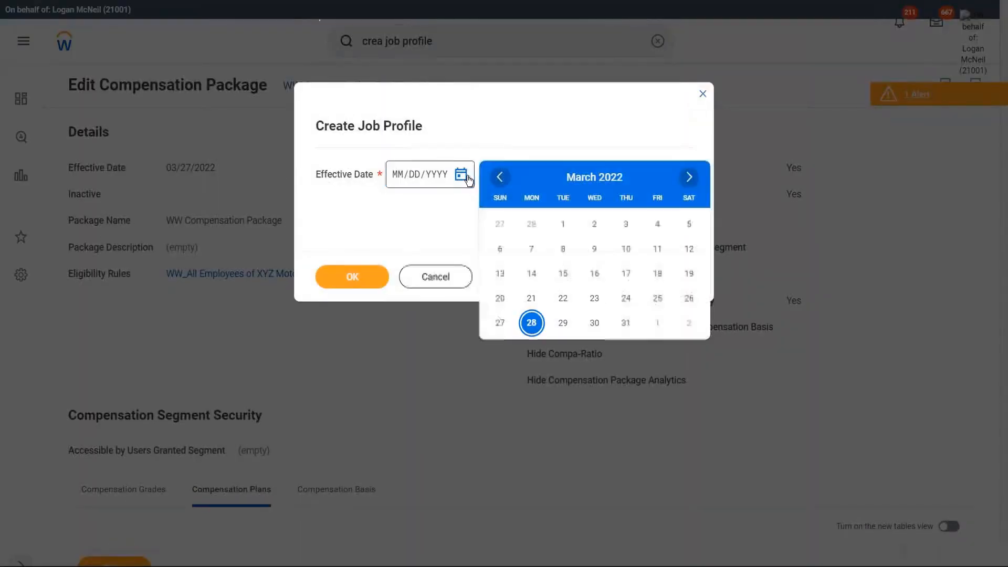
click(499, 323)
click(360, 284)
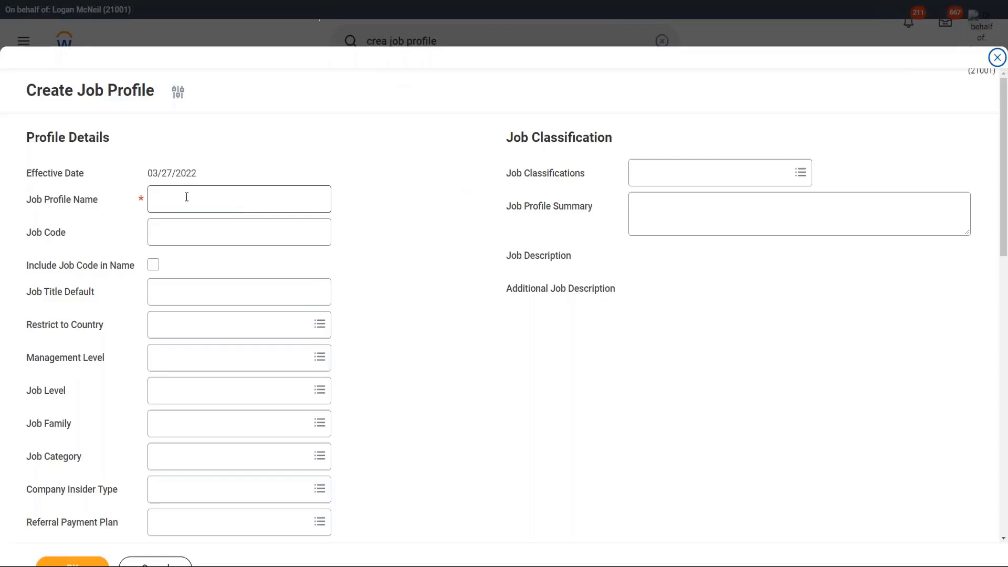
Step: Name the job profile 'WW Sales Manager' and set its management level to Manager
click(187, 197)
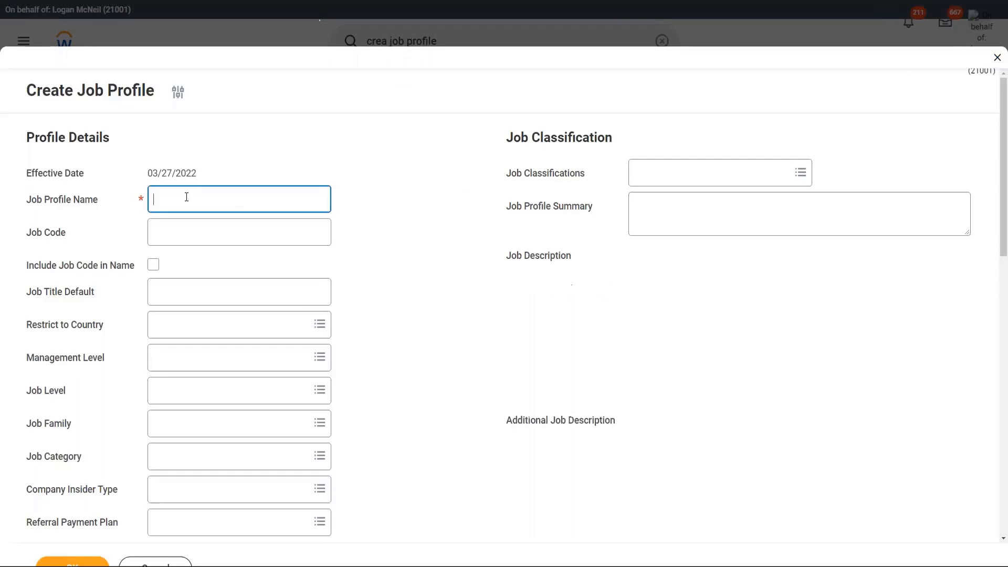
text(WW)
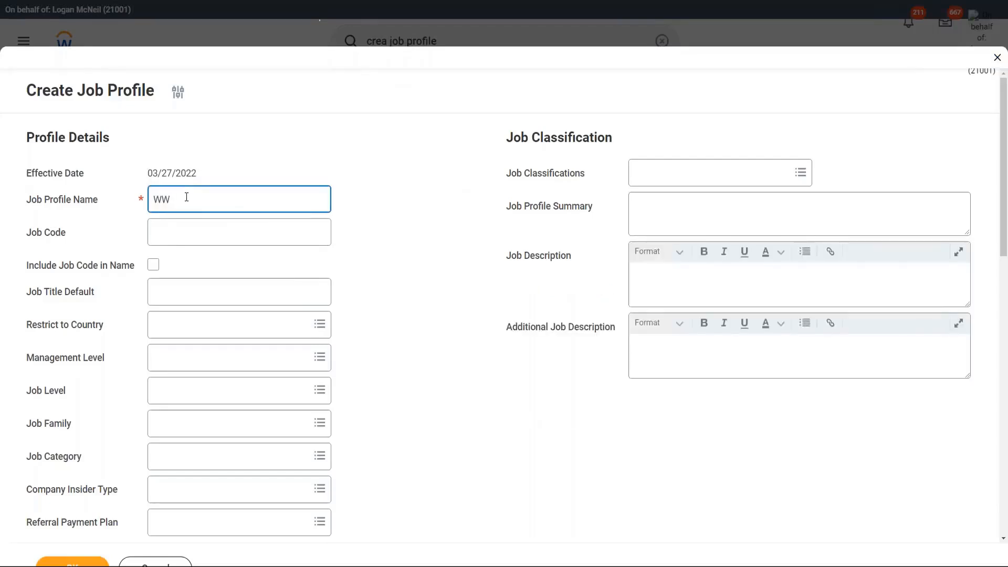
text( Sales Manager)
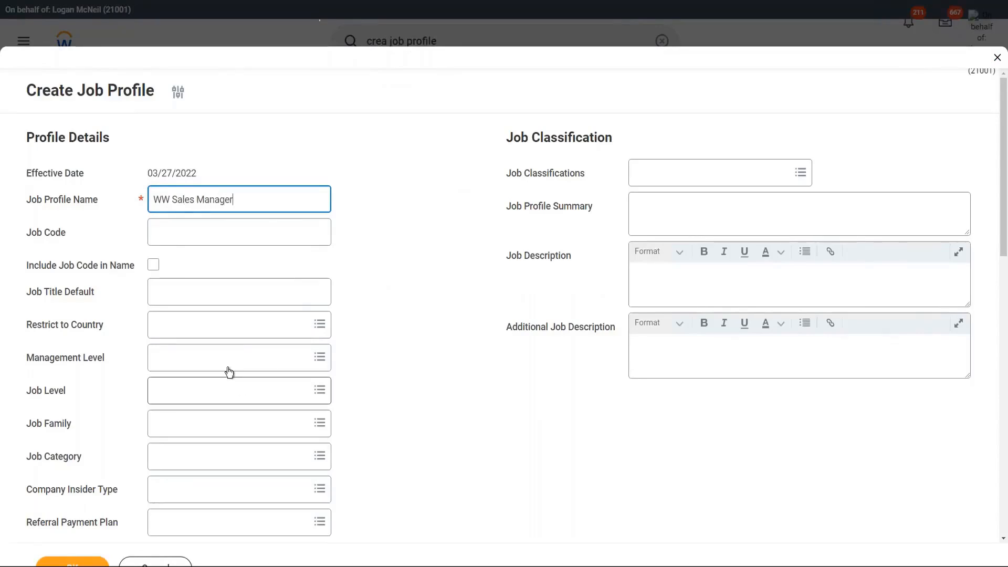
click(180, 366)
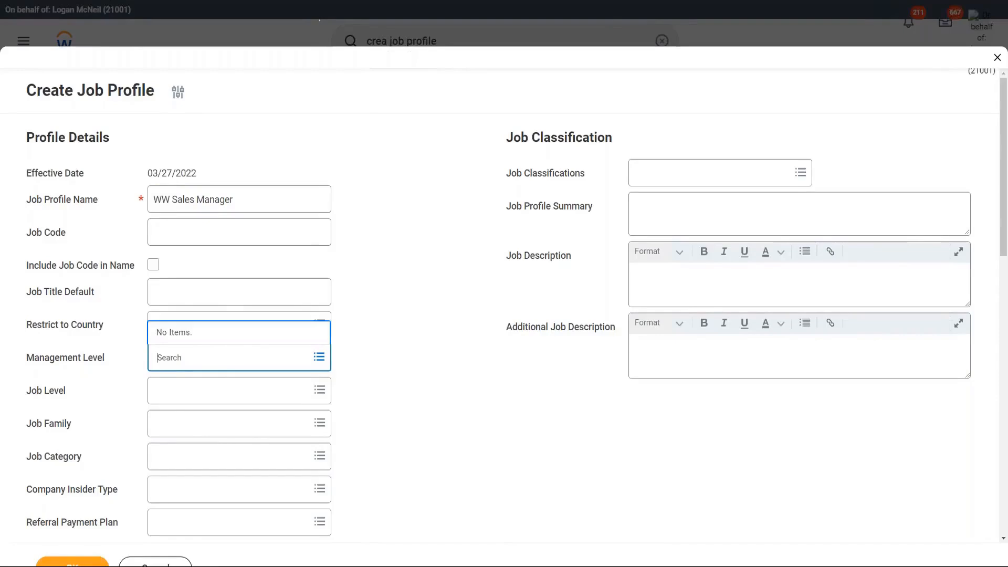
text(6 Manager)
key(Return)
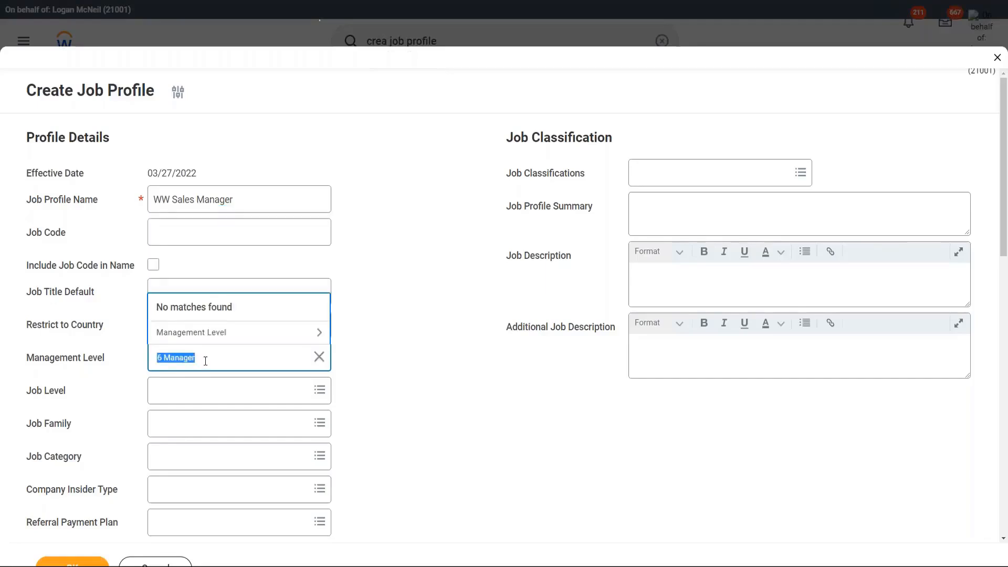
text(Manager)
key(Return)
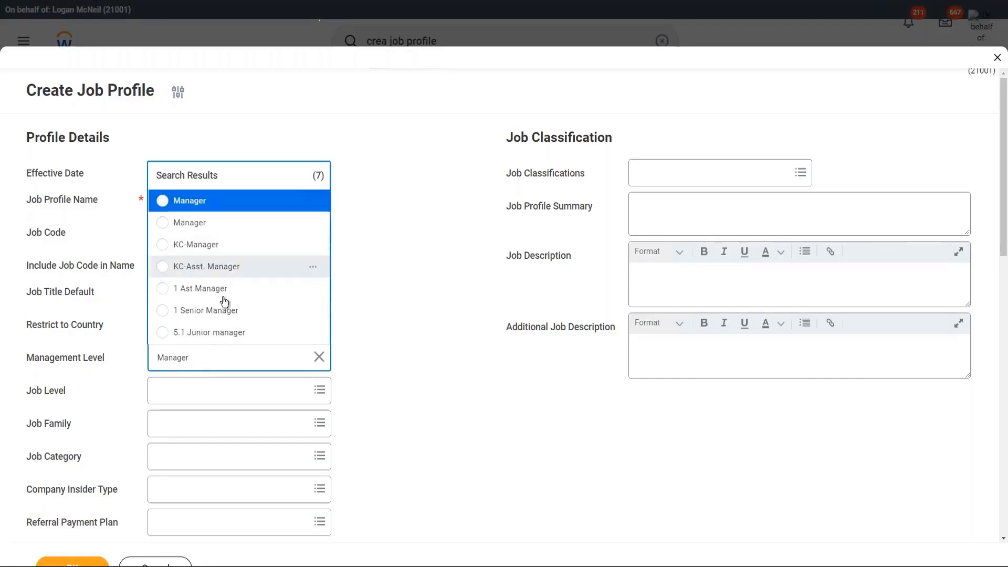
click(202, 204)
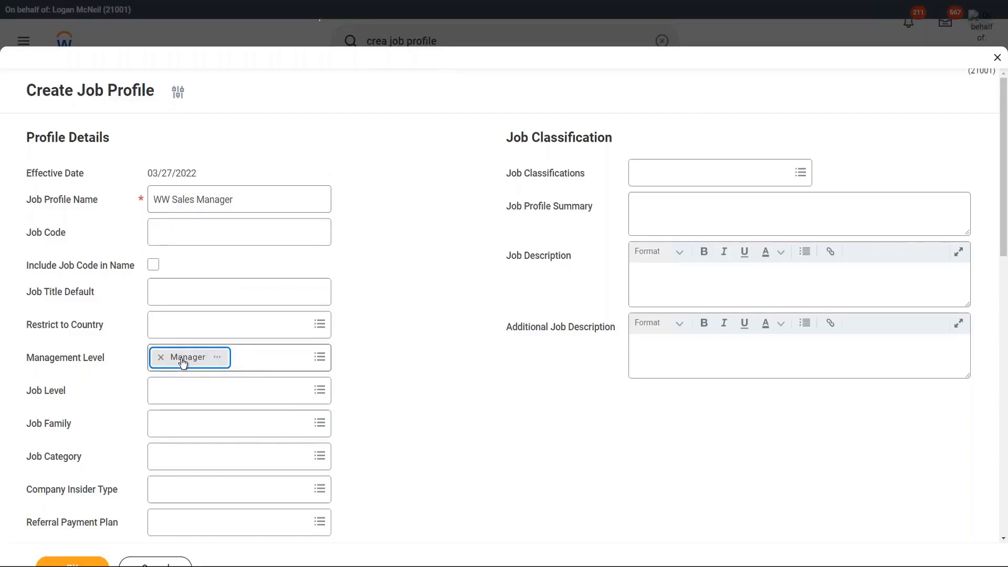
Step: Set the compensation grade to WW_Managers or Above and submit the job profile
scroll(411, 385, down, 4)
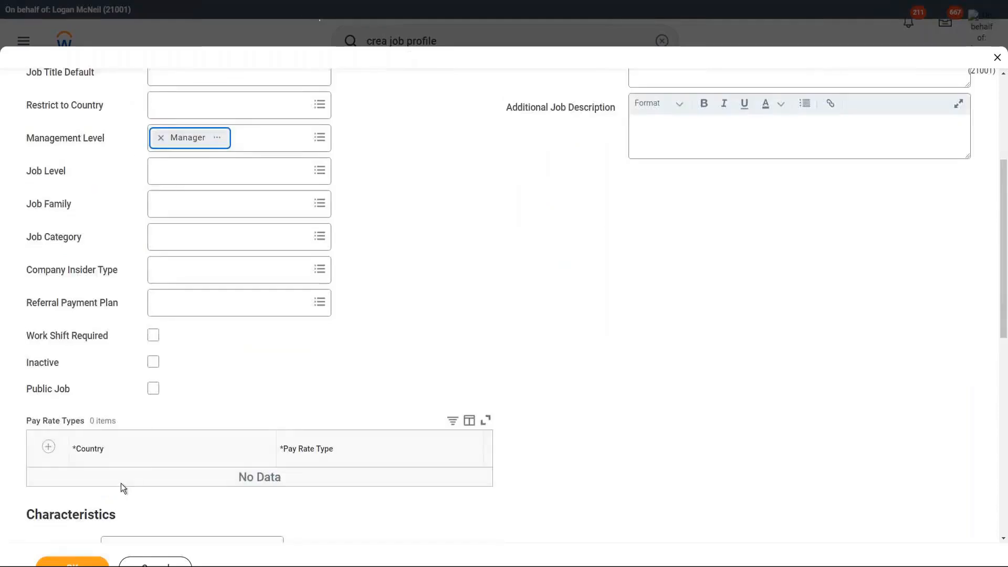
scroll(207, 391, down, 4)
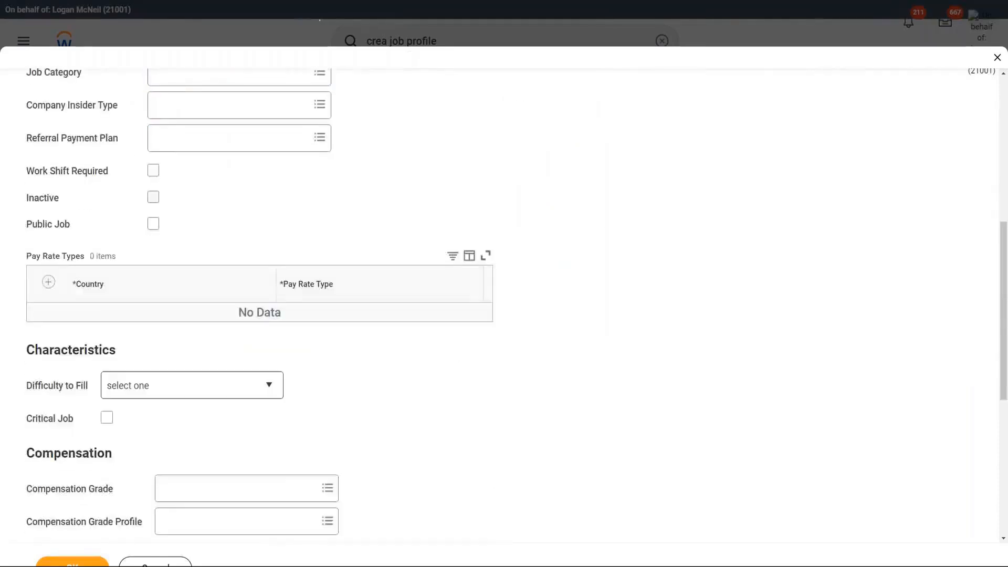
click(182, 439)
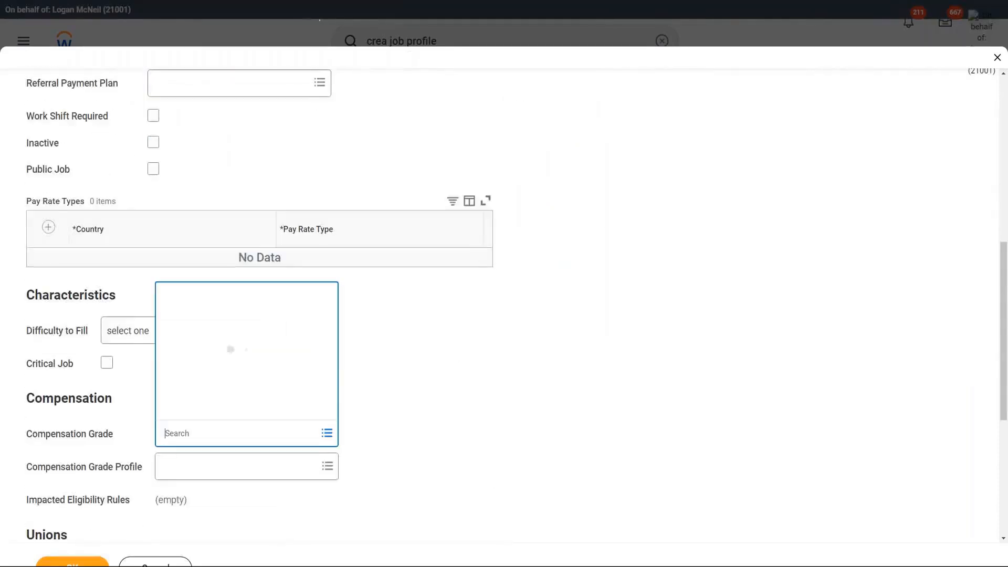
text(ww)
key(Return)
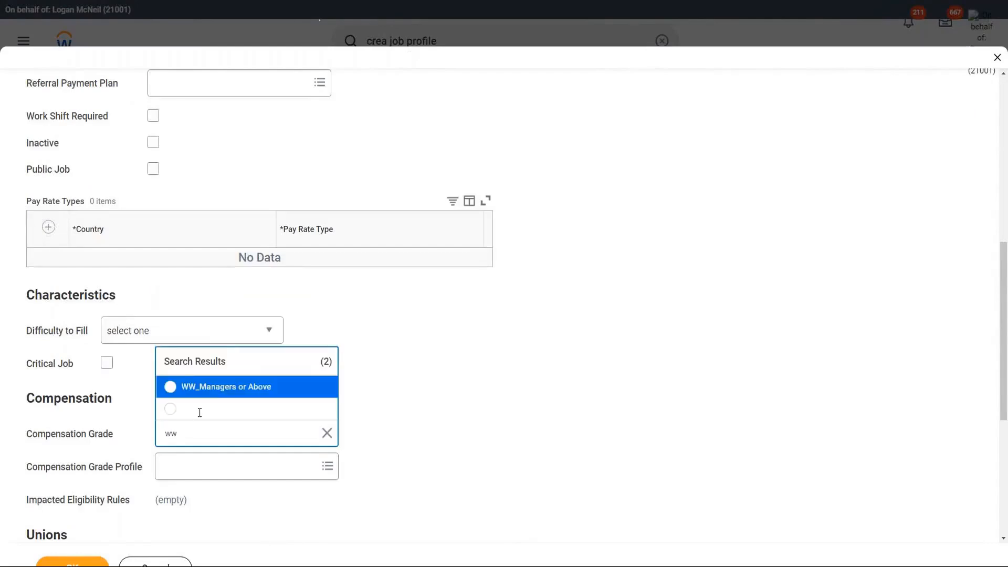
click(234, 391)
click(383, 383)
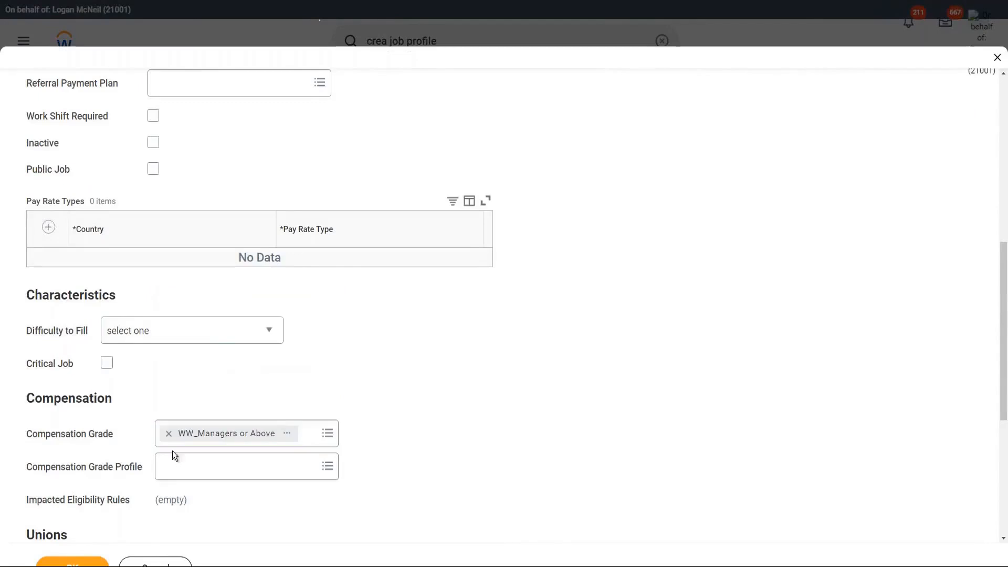
click(71, 562)
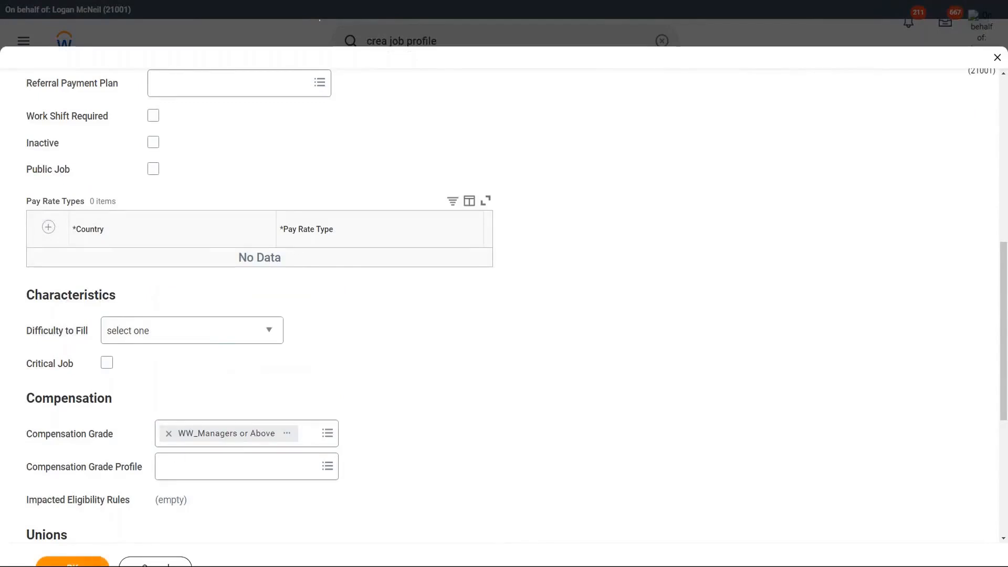